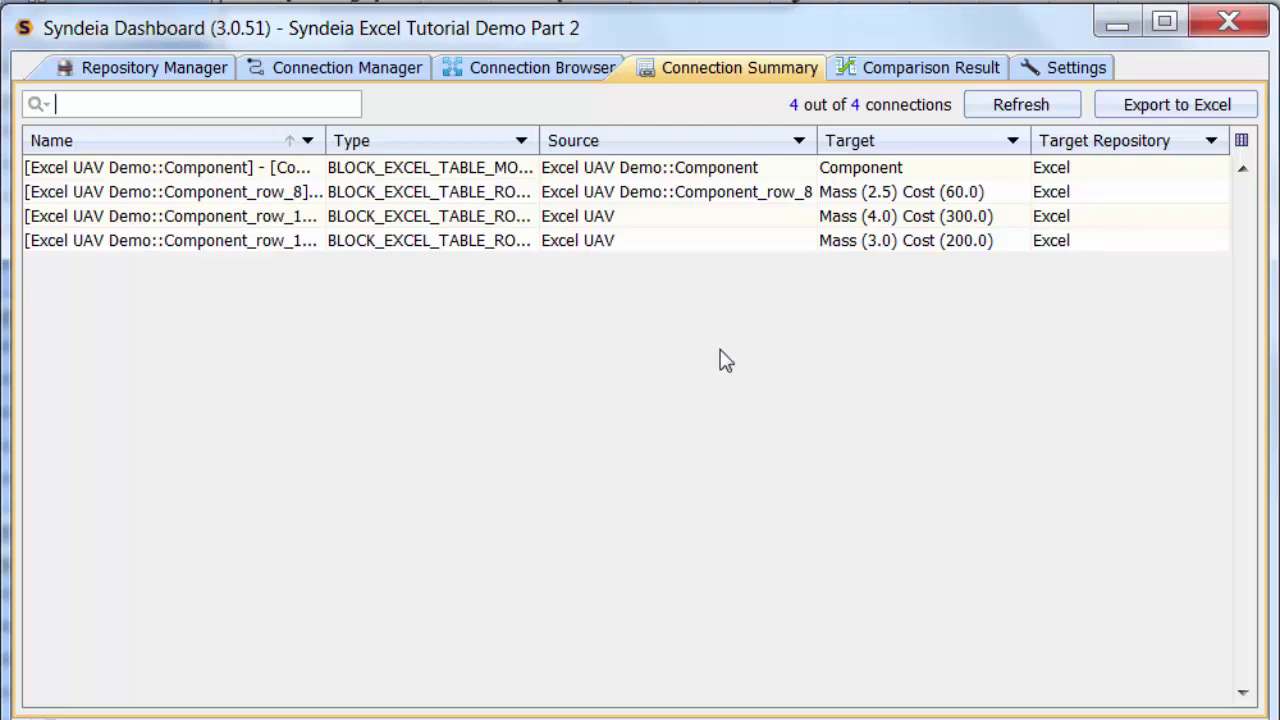
Compare SysML and target for all connections of the Excel UAV Demo package.
click(558, 72)
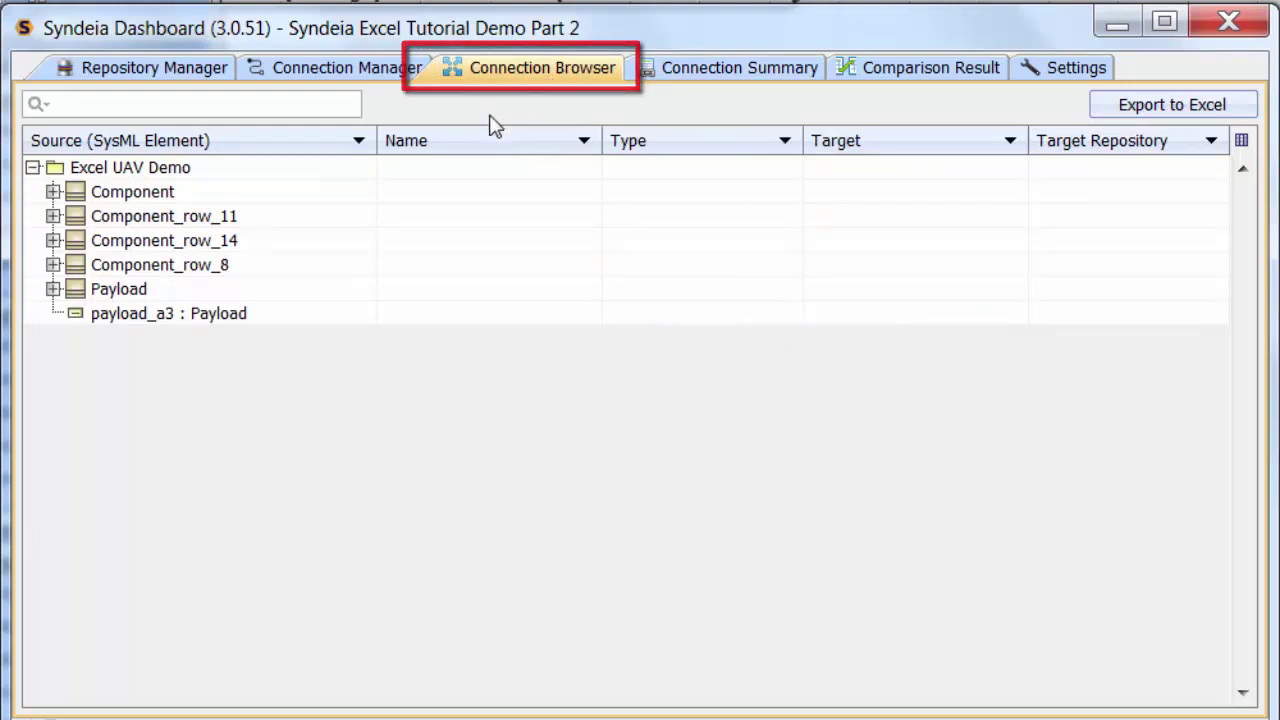
right_click(150, 167)
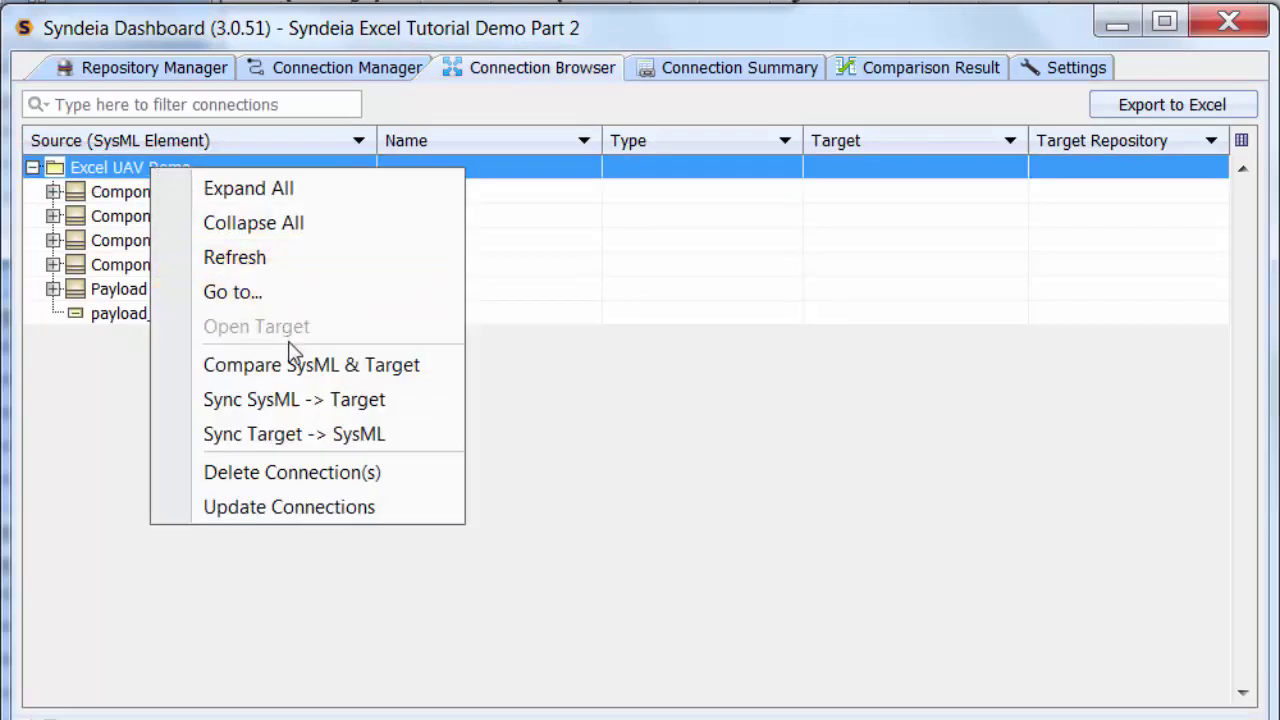
click(300, 366)
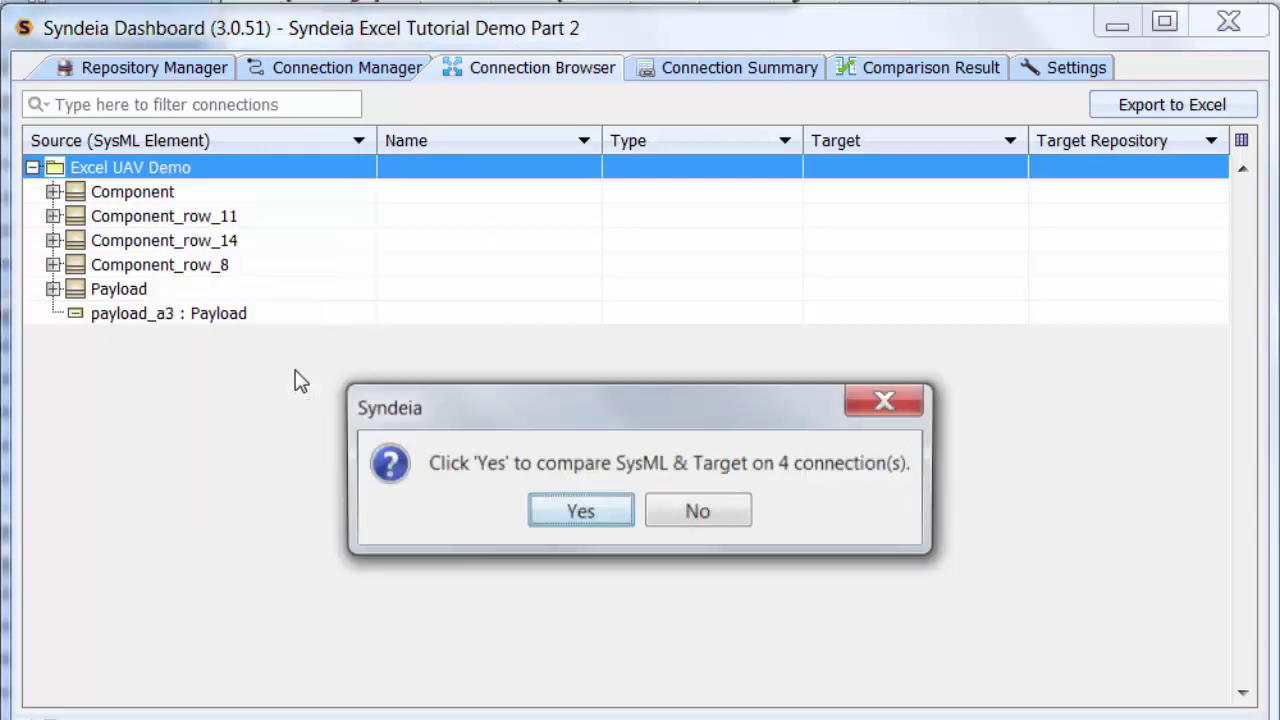
click(588, 510)
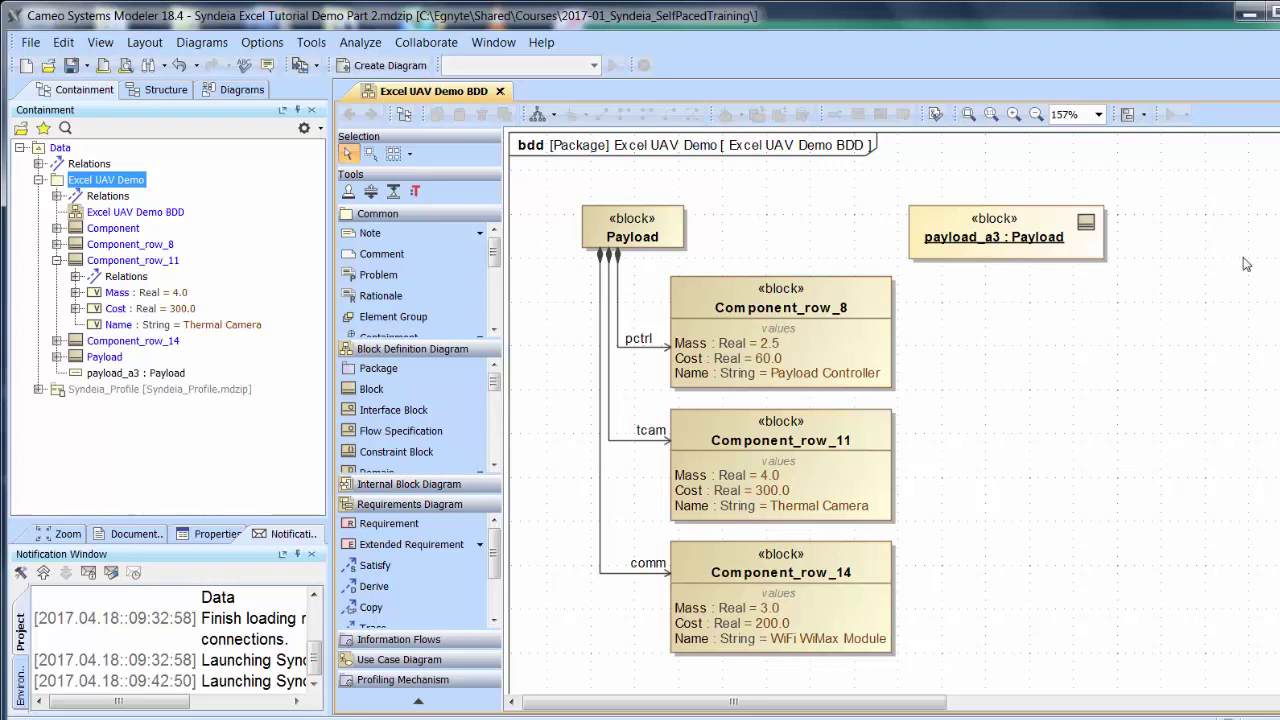
Set the Mass default value of the Component_row_11 block to 4.5 in the Excel UAV Demo BDD.
click(772, 480)
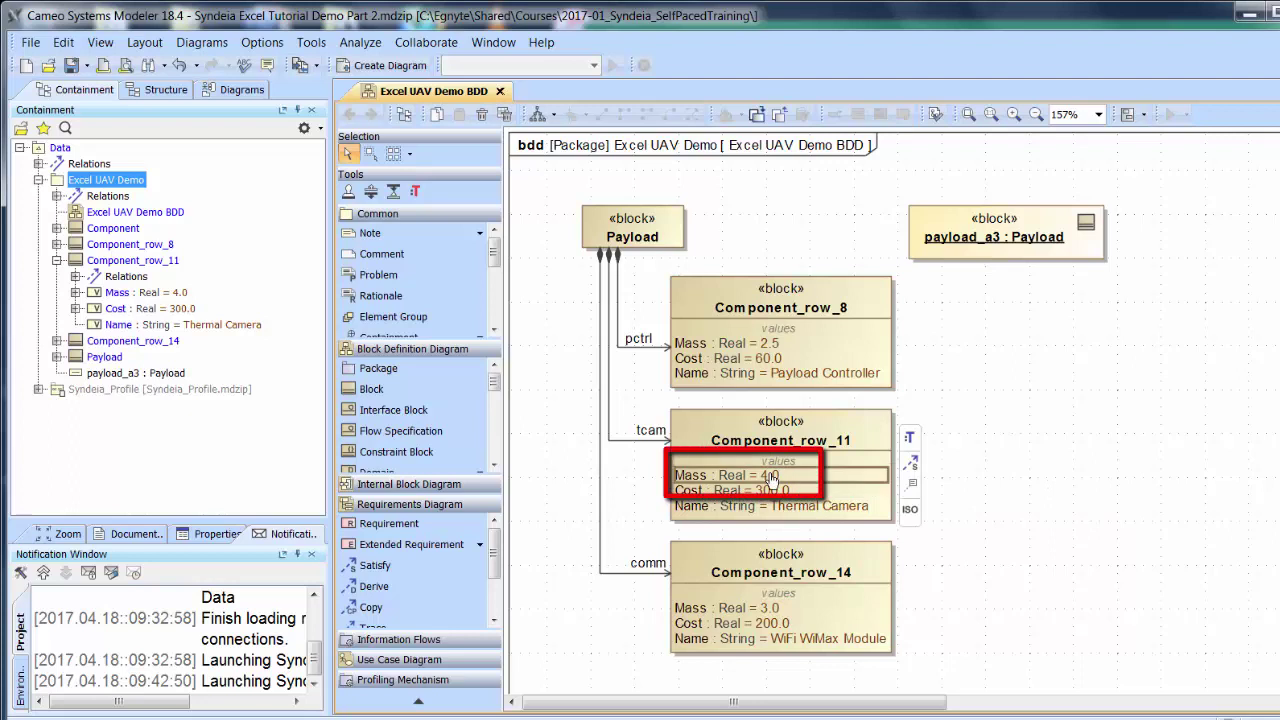
click(772, 478)
click(772, 475)
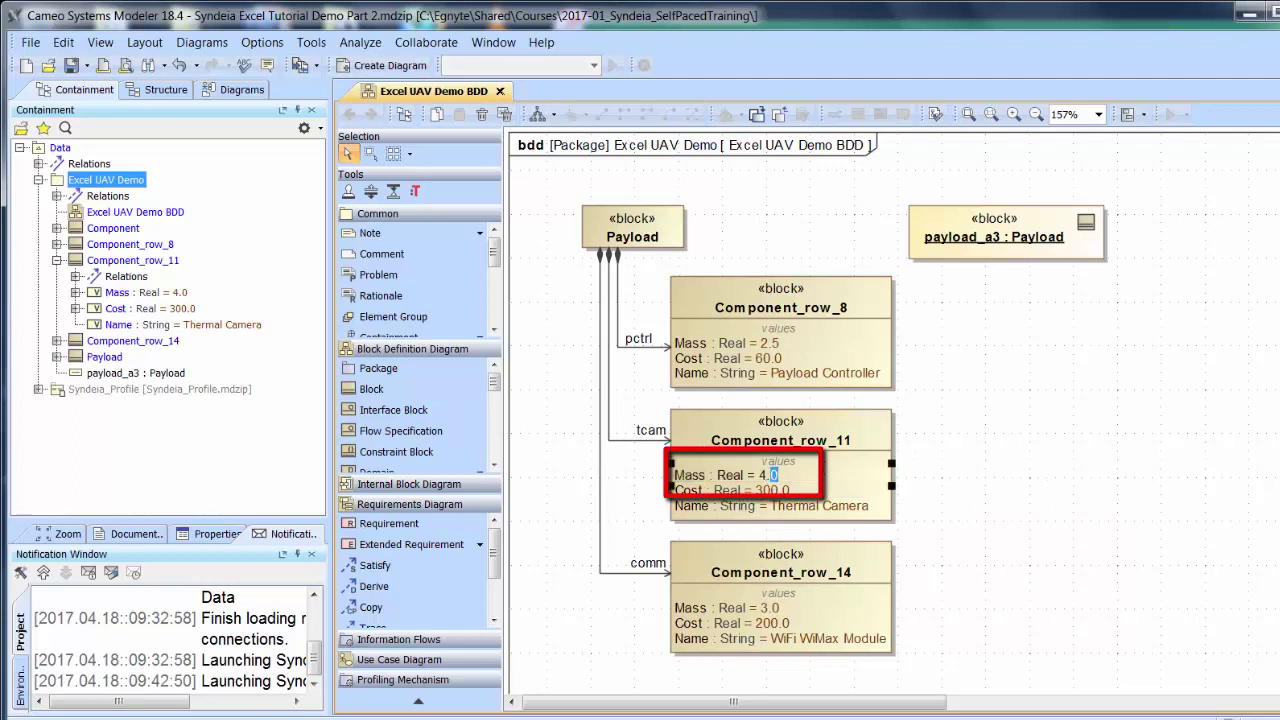
key(shift+Left)
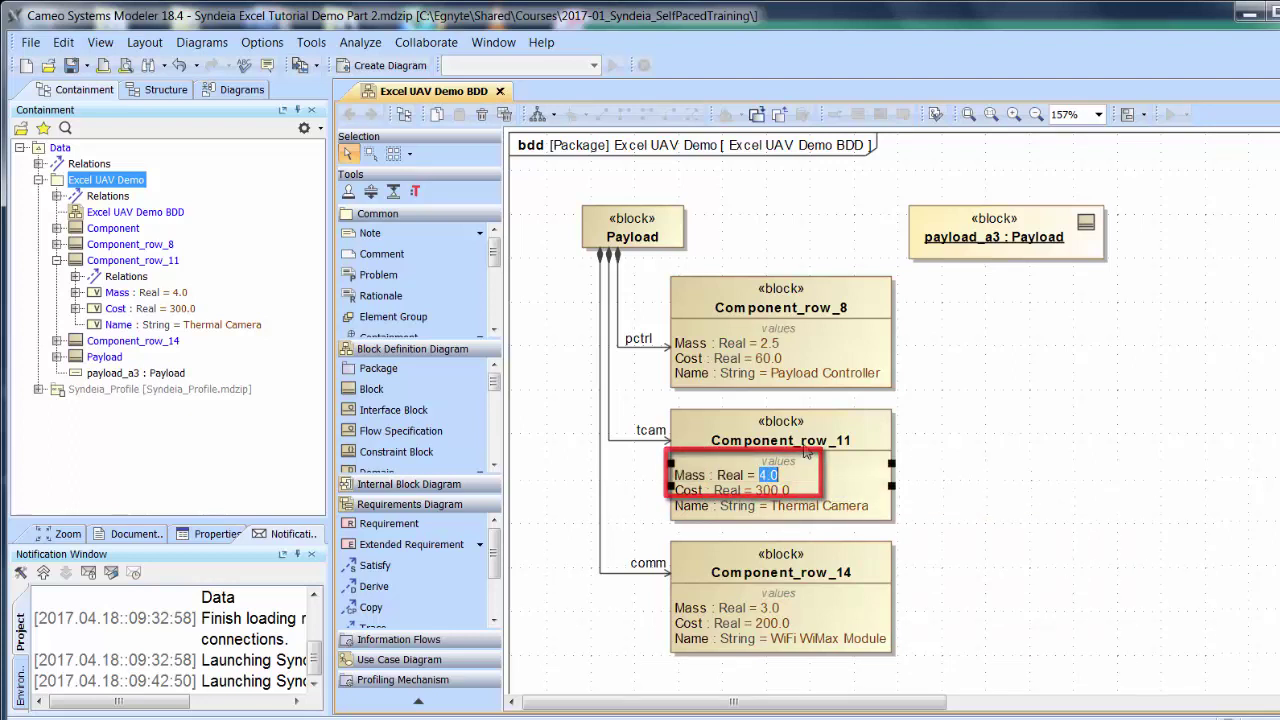
key(BackSpace)
key(Return)
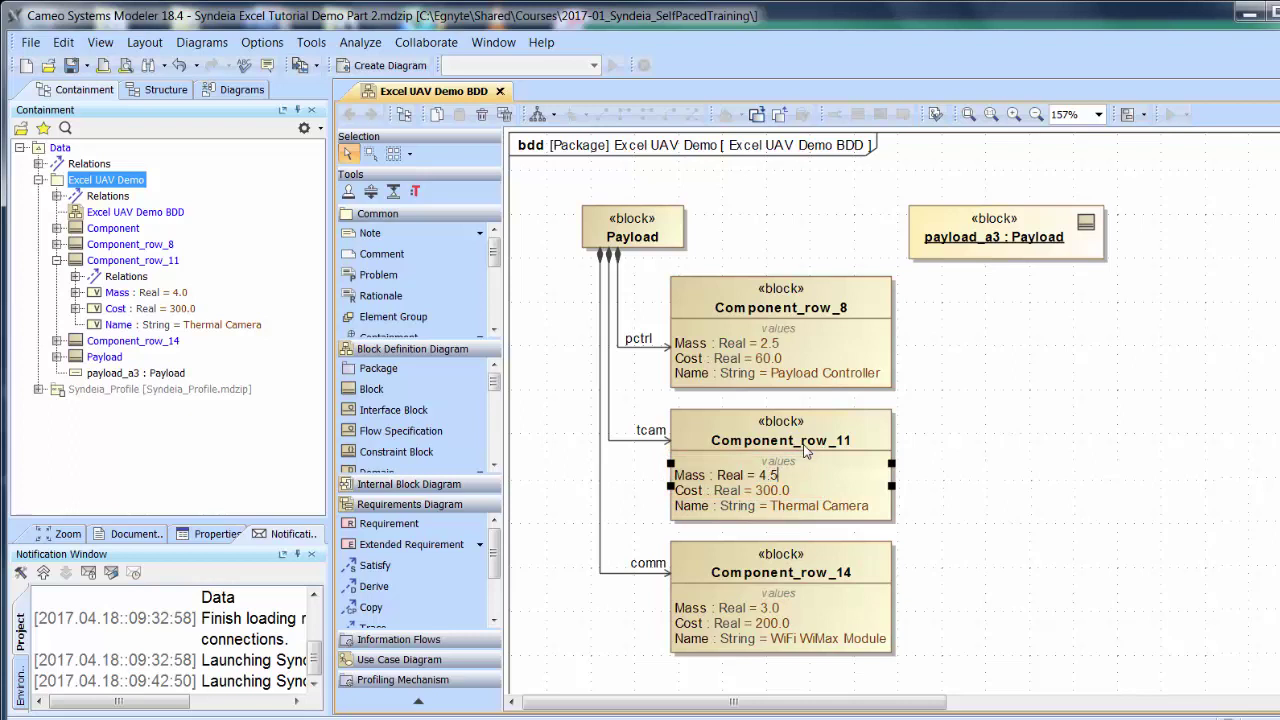
text(.5)
click(976, 410)
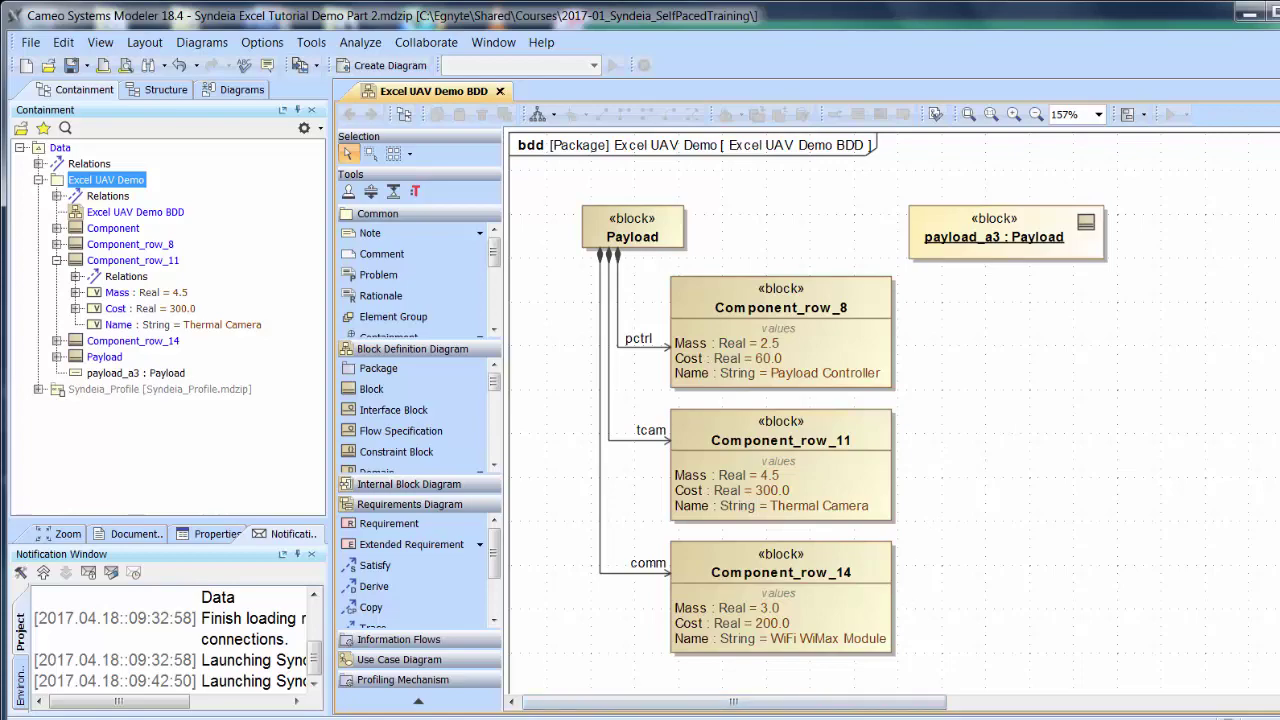
Switch to the Syndeia_Excel_Demo workbook in Excel and set the Payload Controller's cost in C8 to 50.
key(alt+Tab)
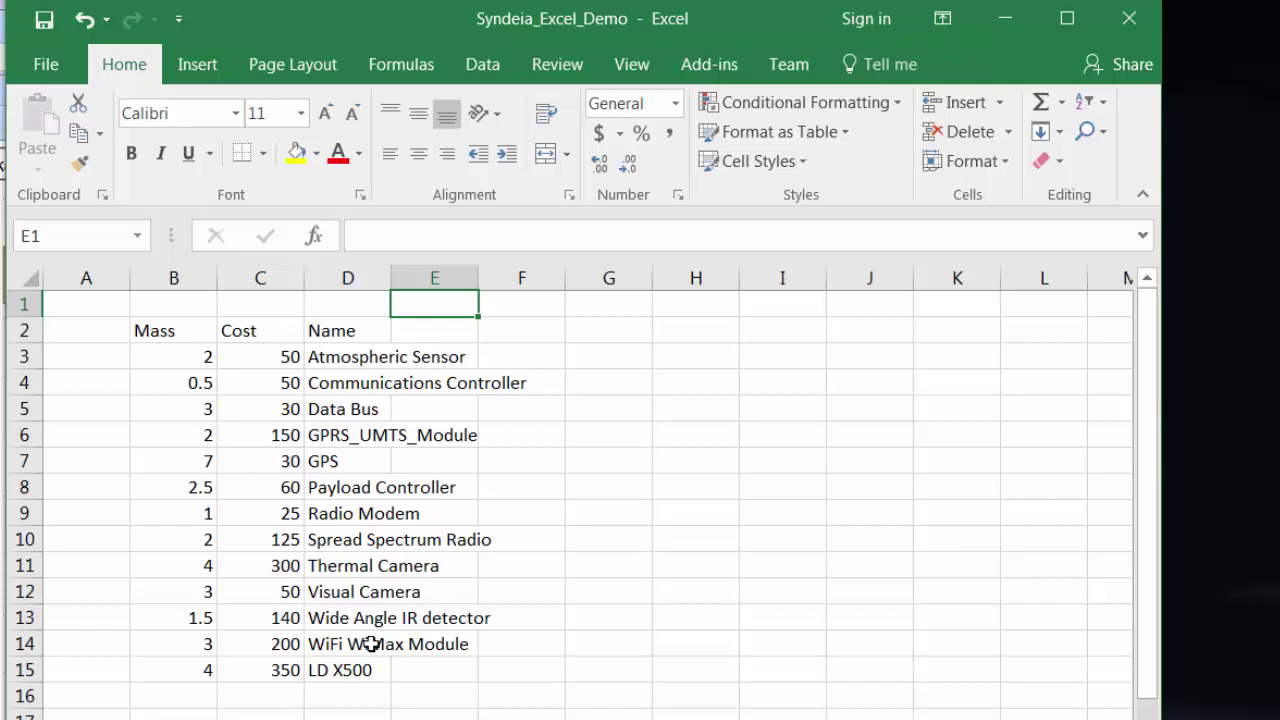
click(289, 487)
text(5)
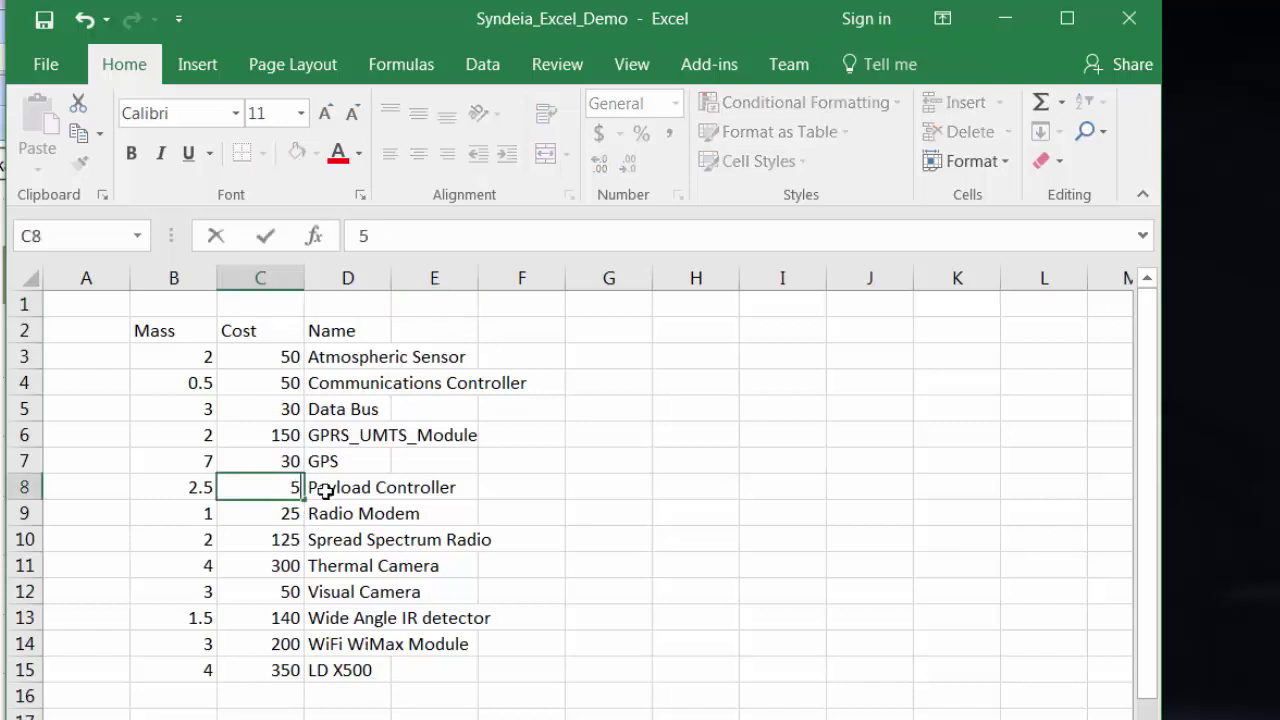
text(0)
click(521, 708)
Add a component in row 16 with mass 1, cost 25 and name Photometer.
click(195, 693)
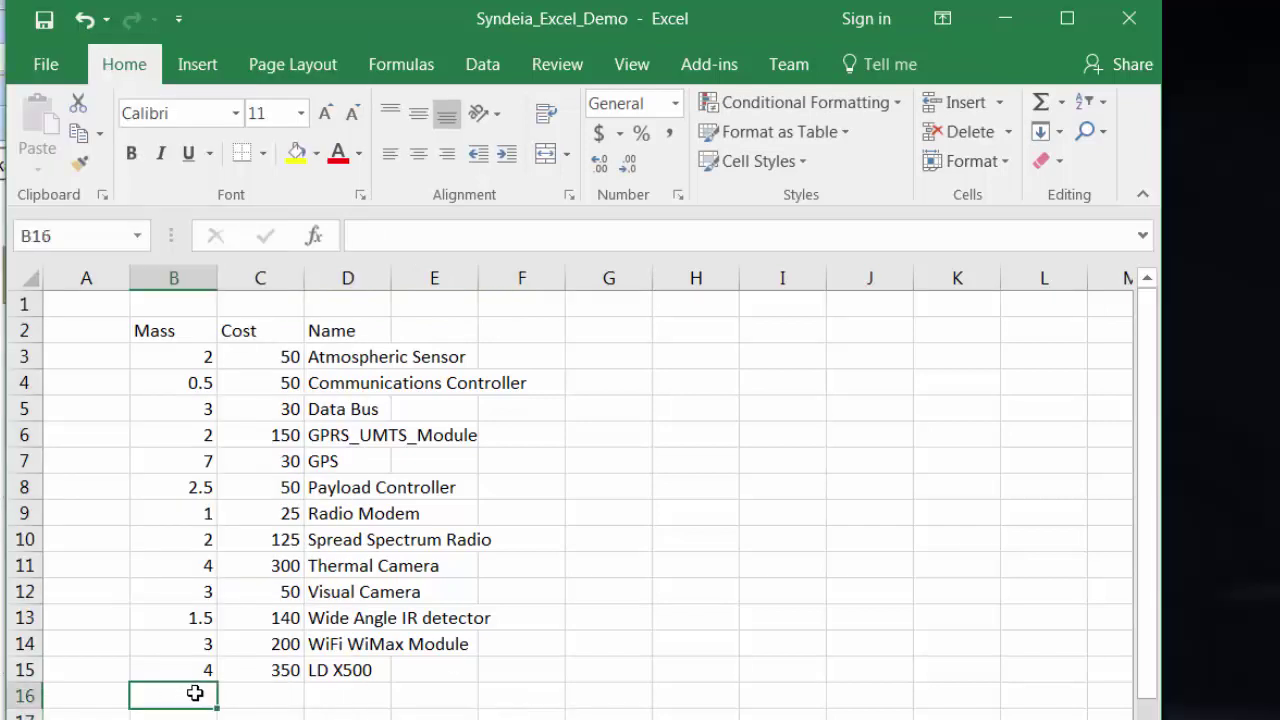
text(1)
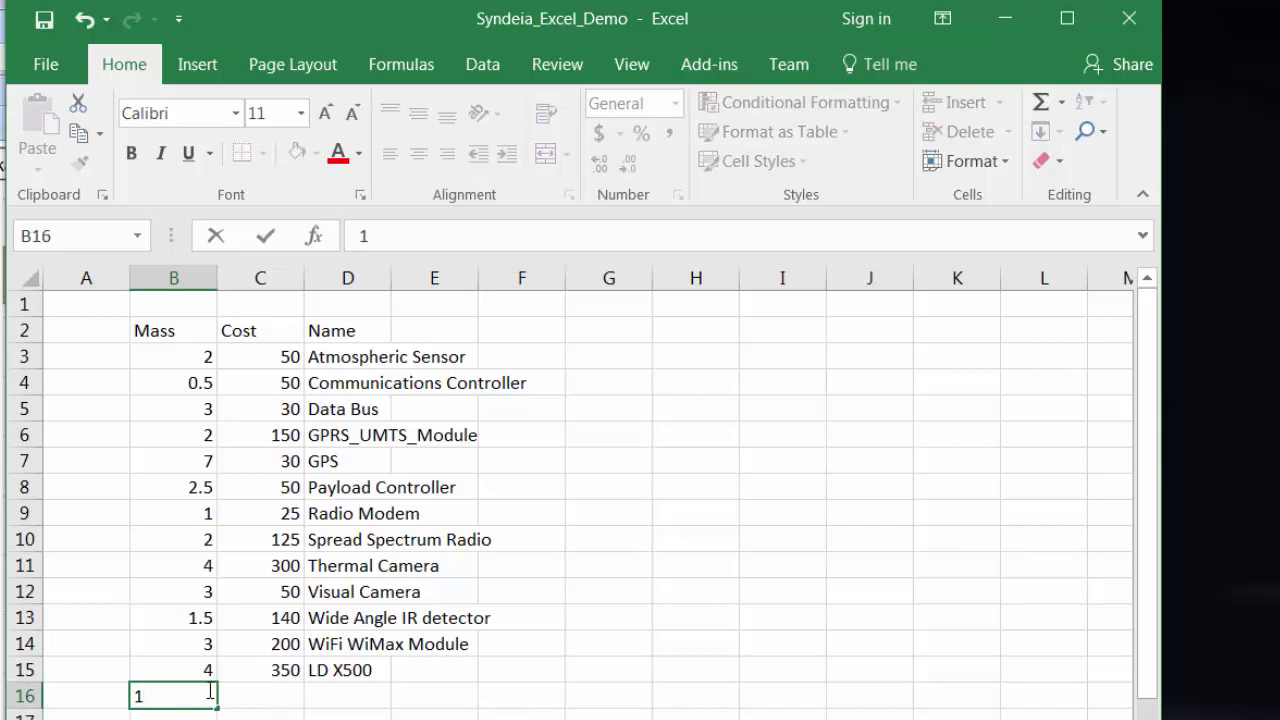
click(254, 691)
text(25)
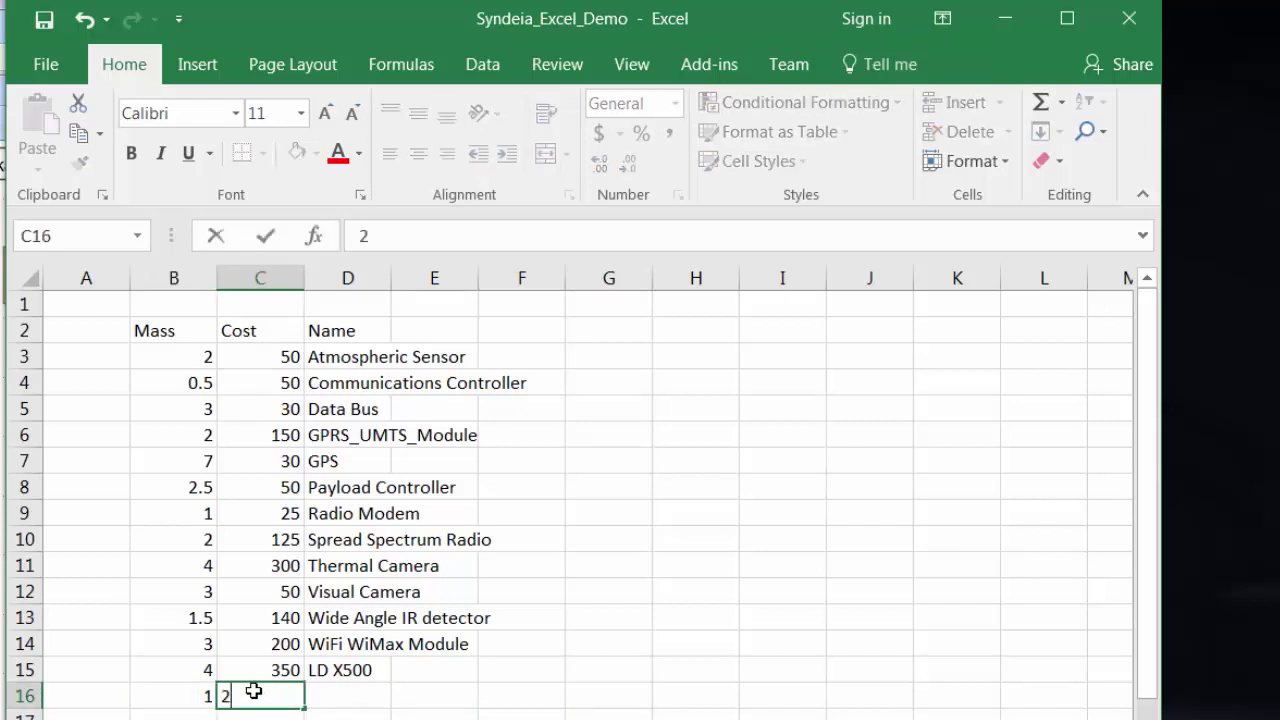
click(342, 692)
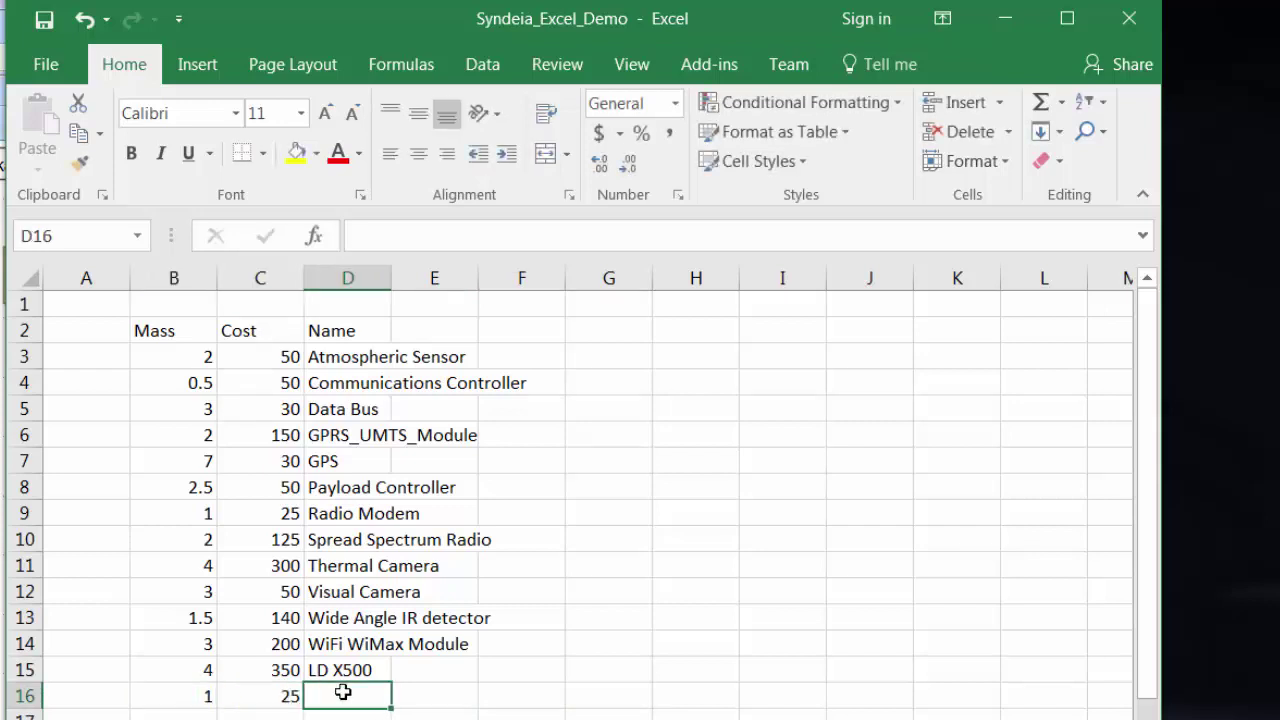
text(Ph)
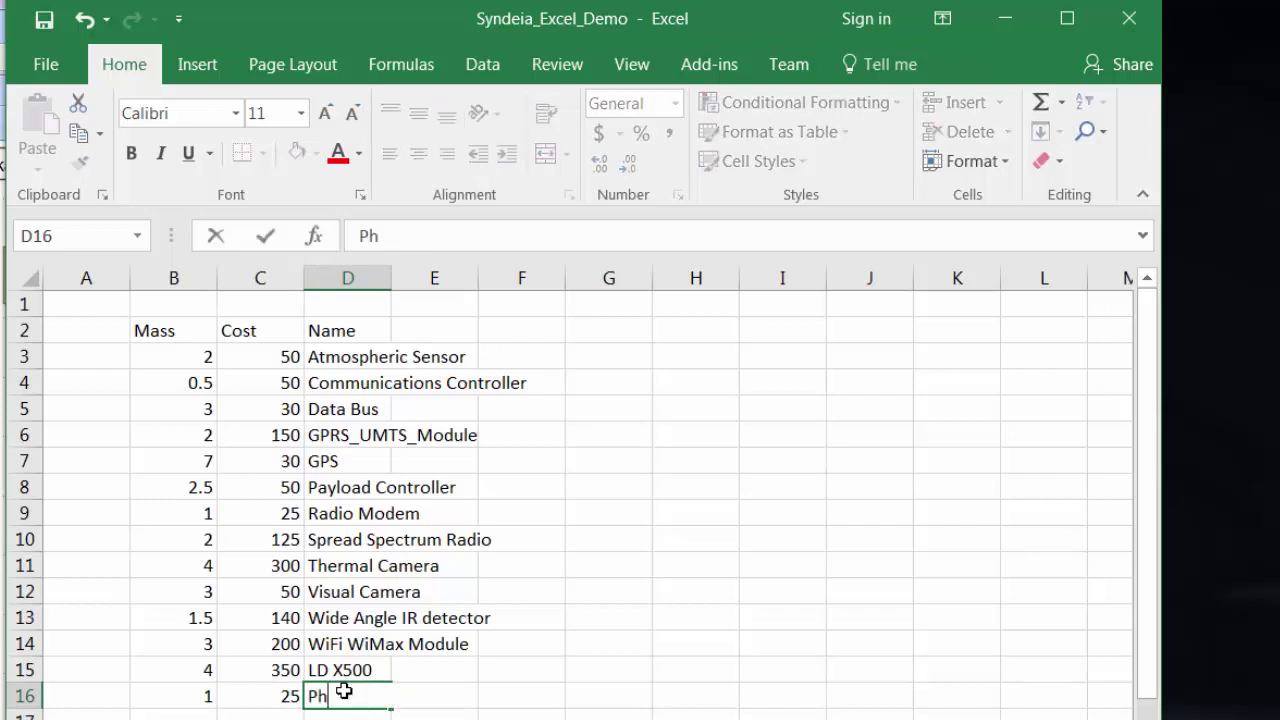
text(otometer)
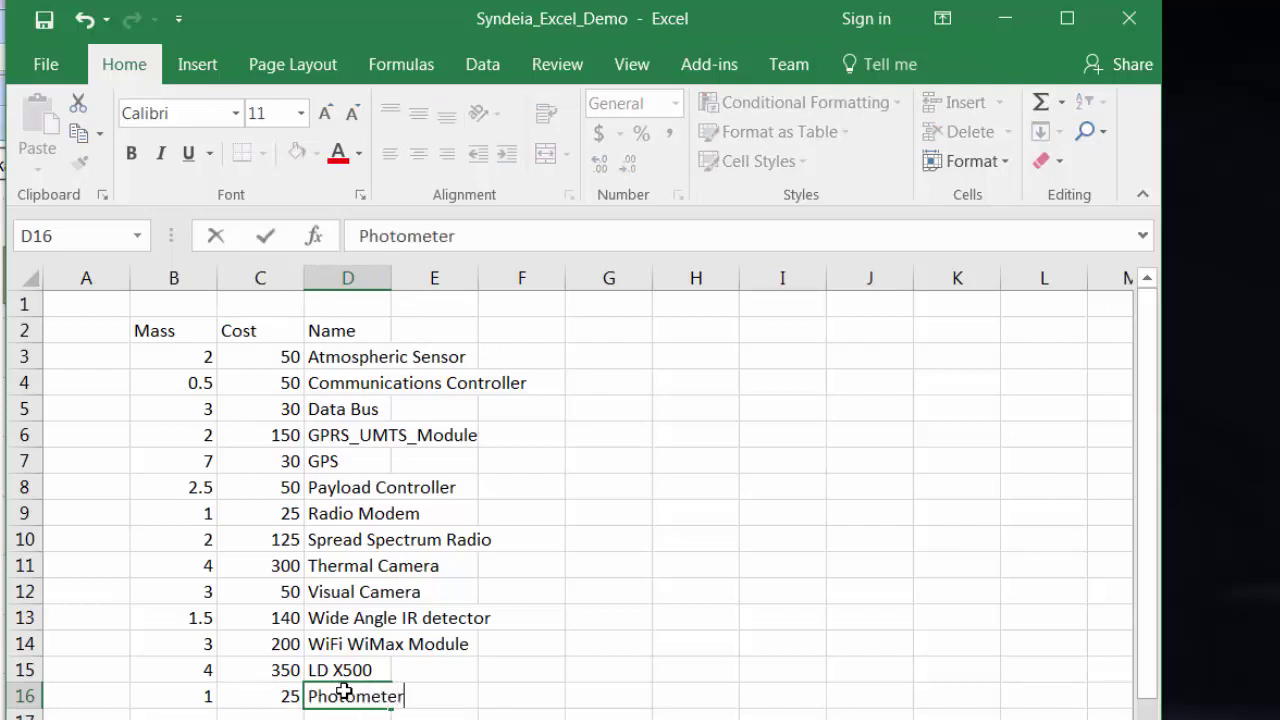
click(634, 682)
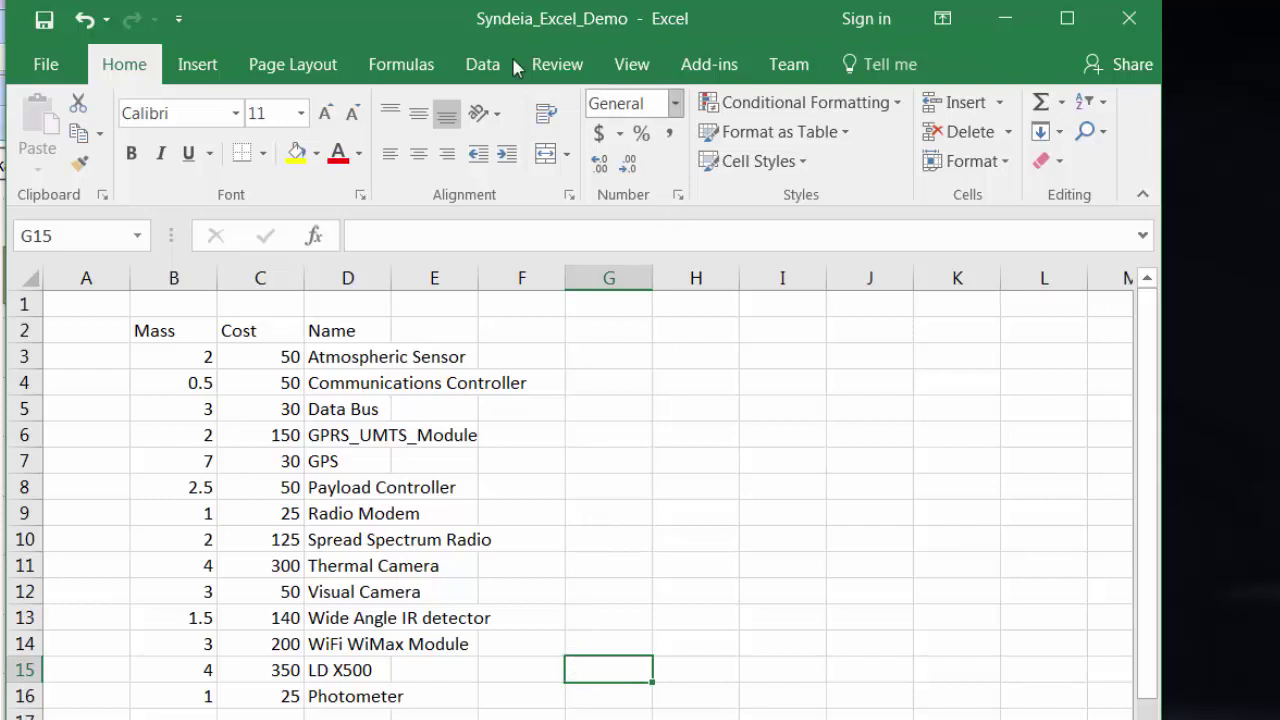
Extend the named range Component to =Sheet1!$B$2:$D$16, then close the workbook.
click(412, 64)
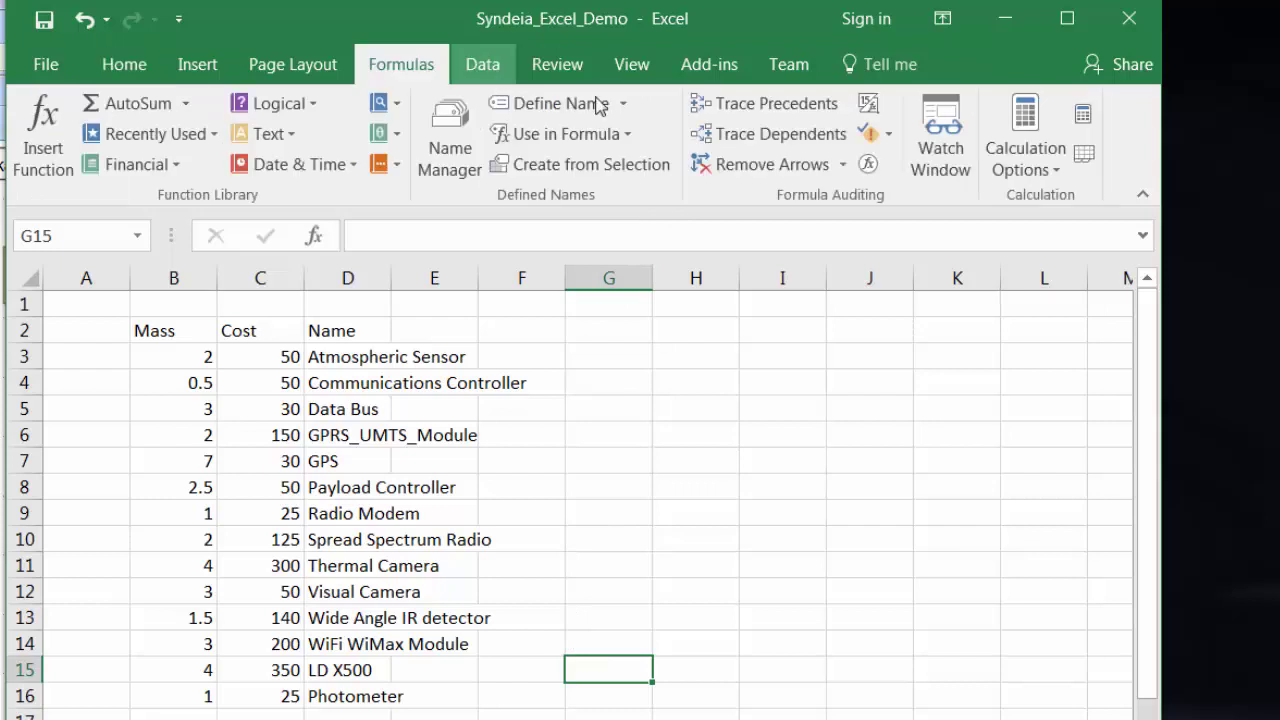
click(449, 145)
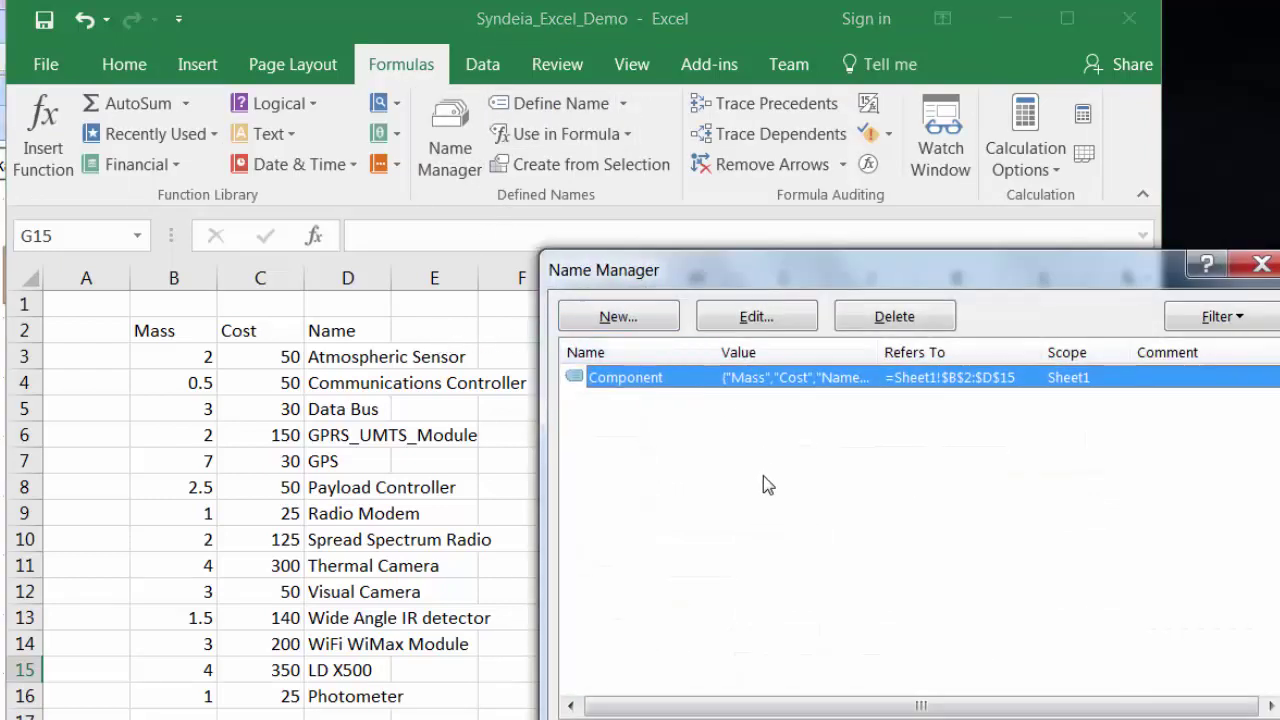
click(776, 315)
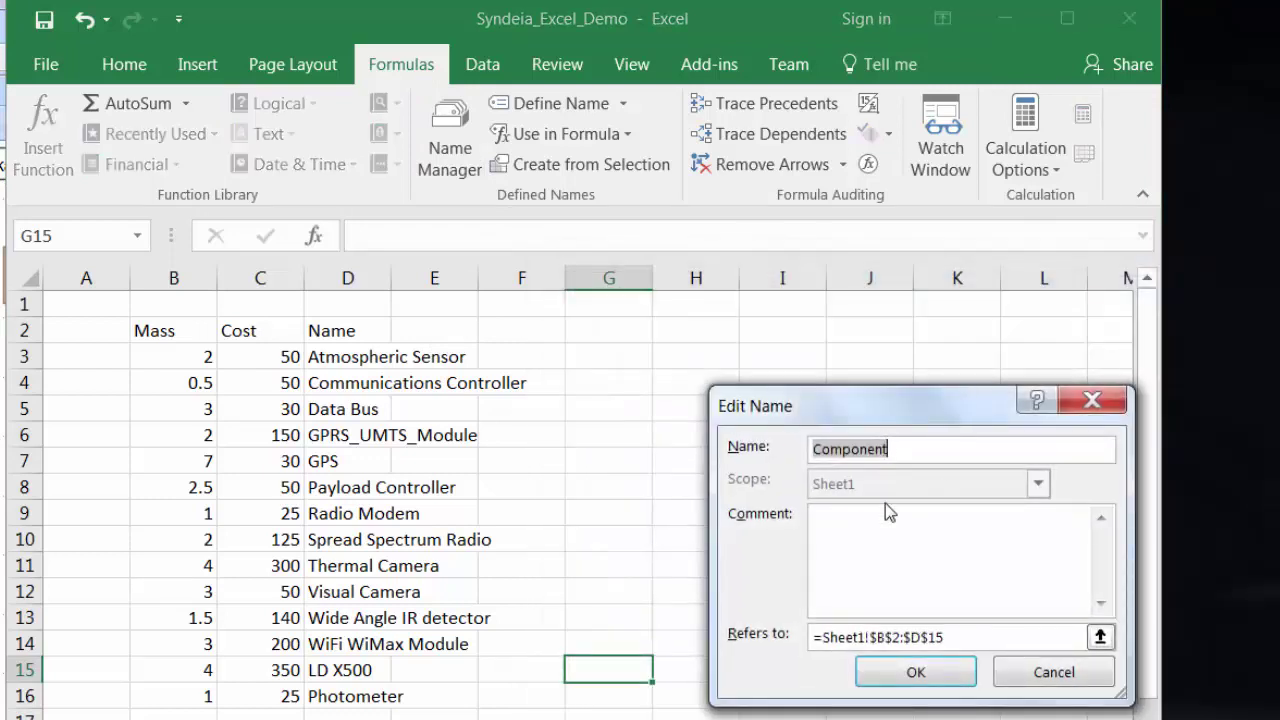
click(936, 637)
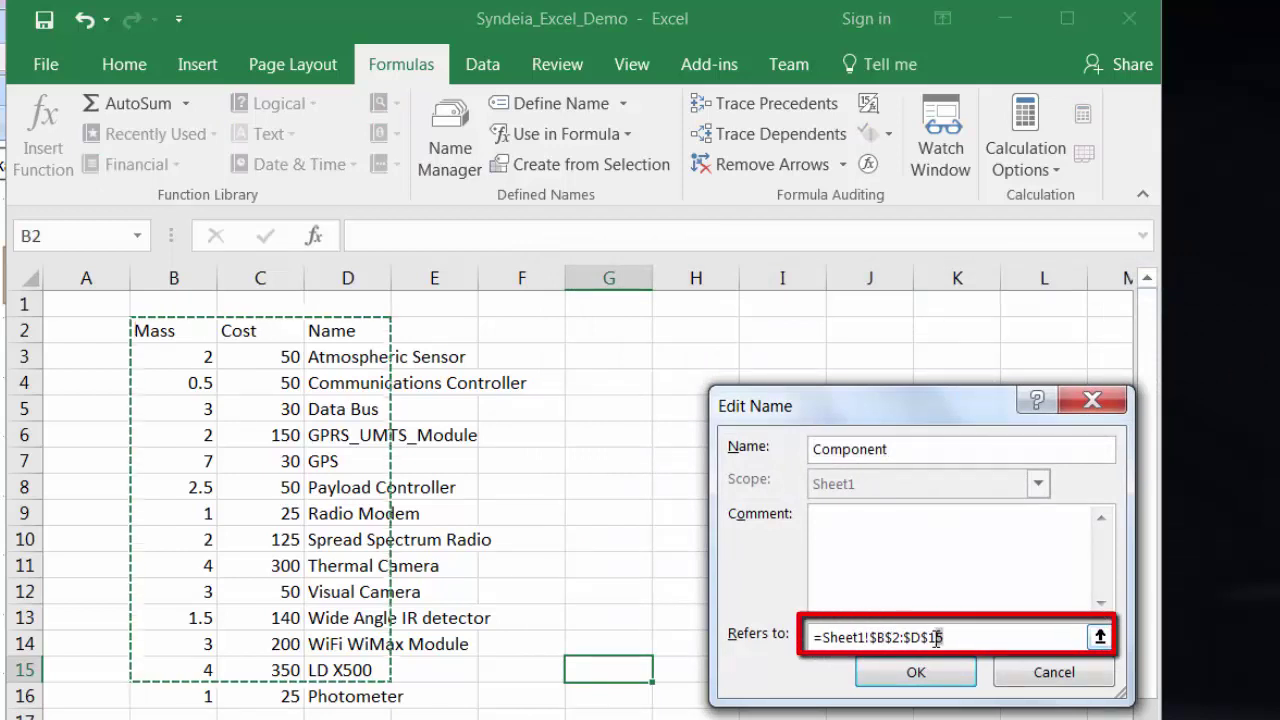
key(BackSpace)
text(6)
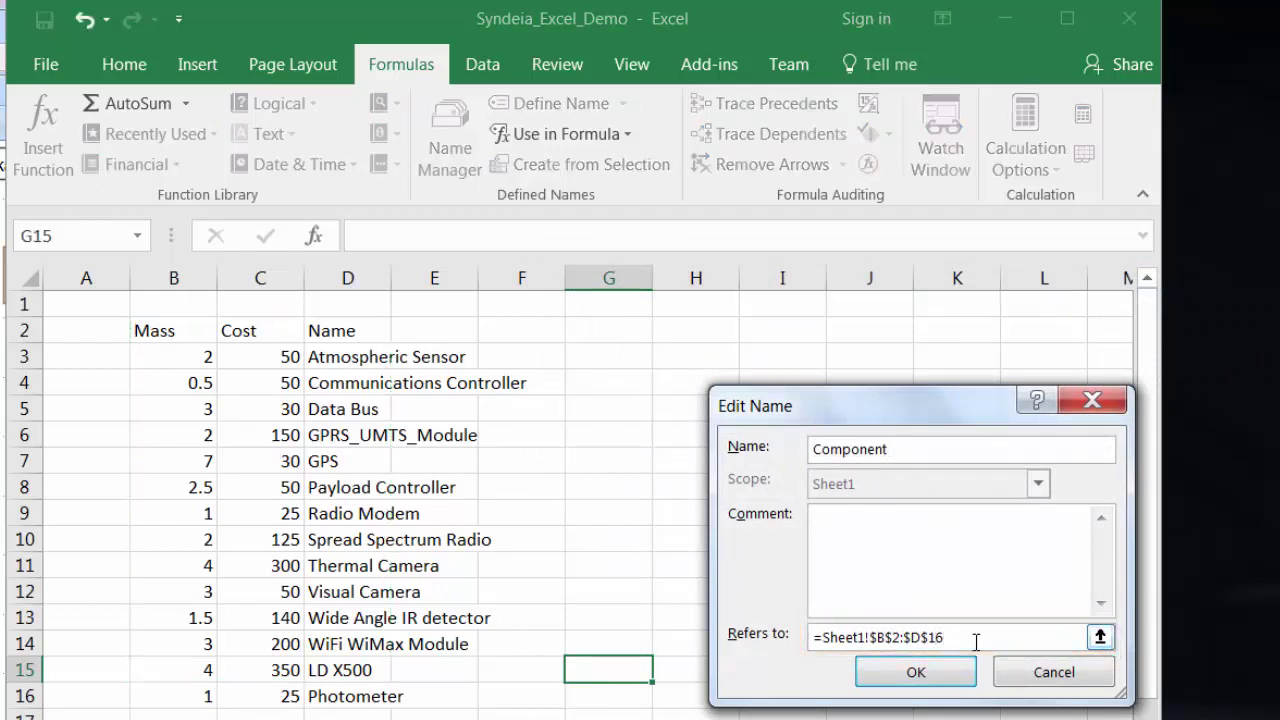
click(940, 675)
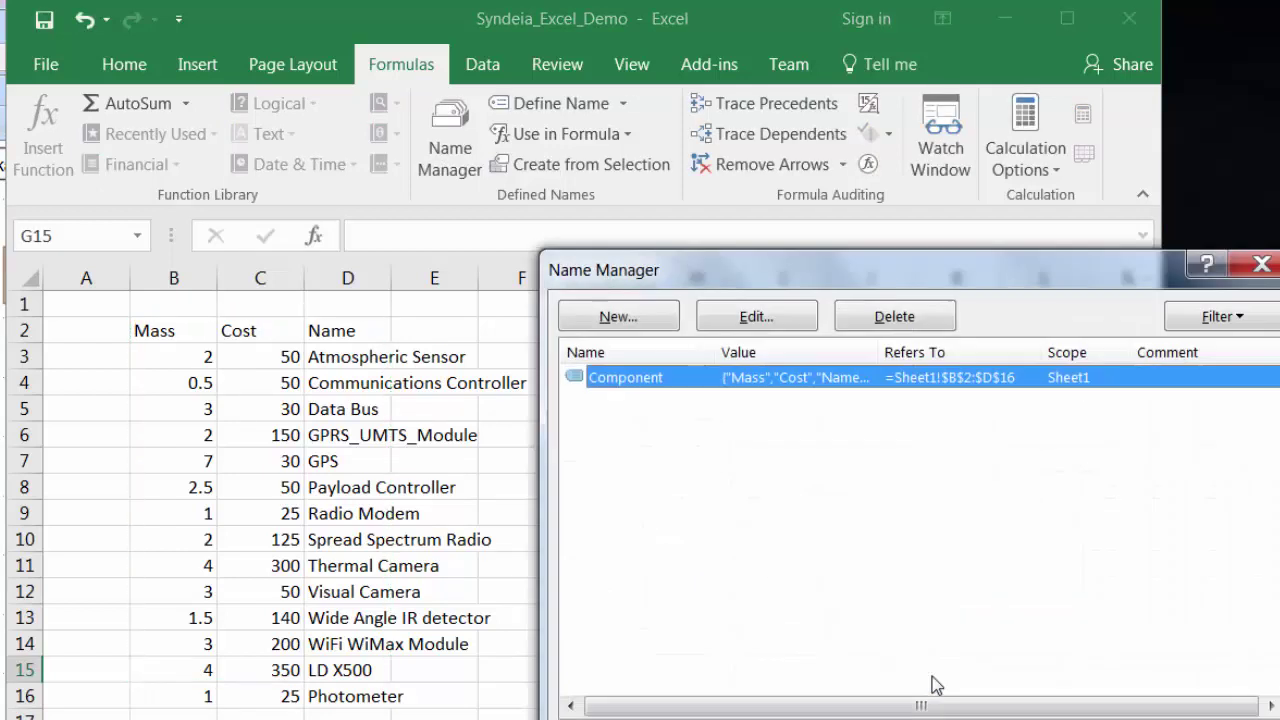
click(1030, 715)
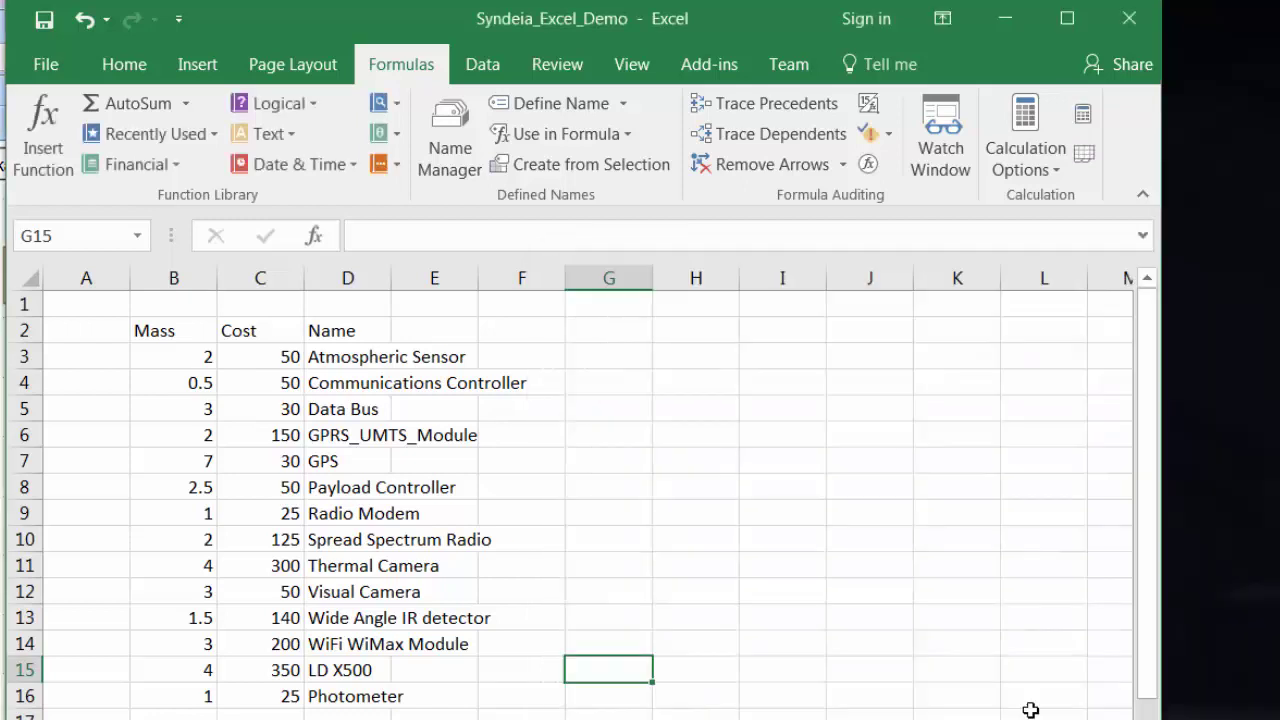
click(52, 63)
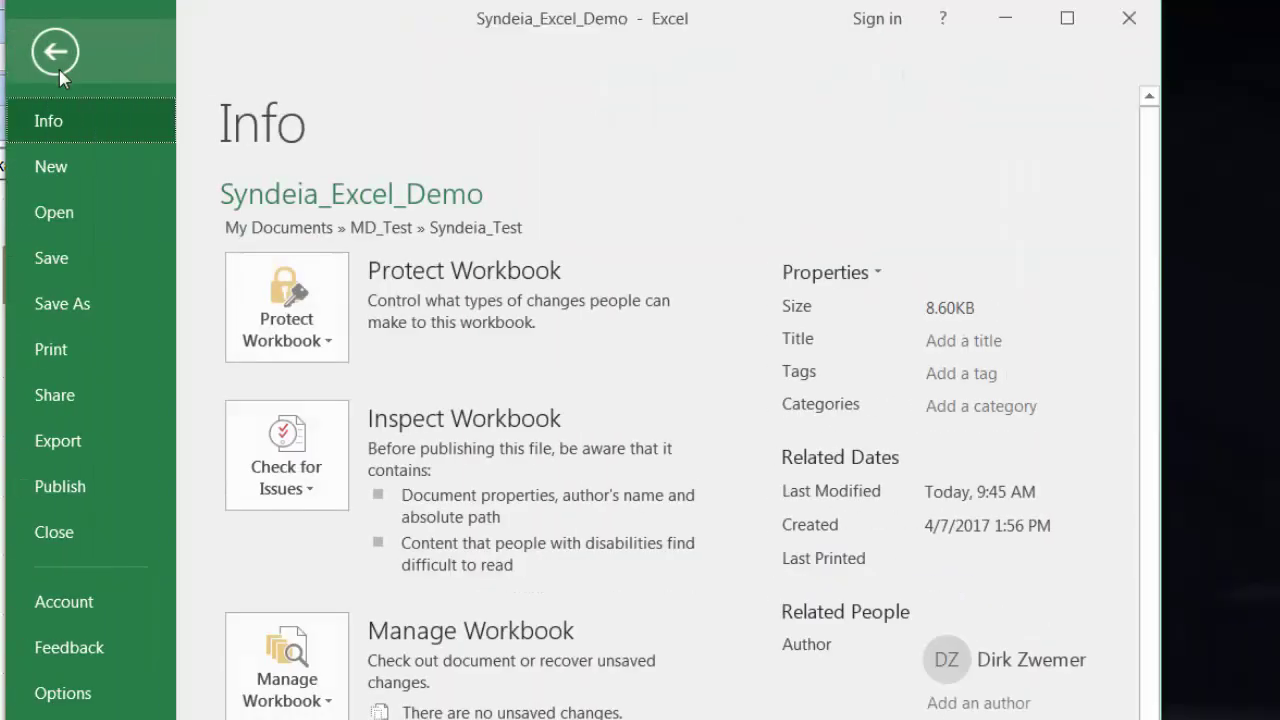
click(47, 532)
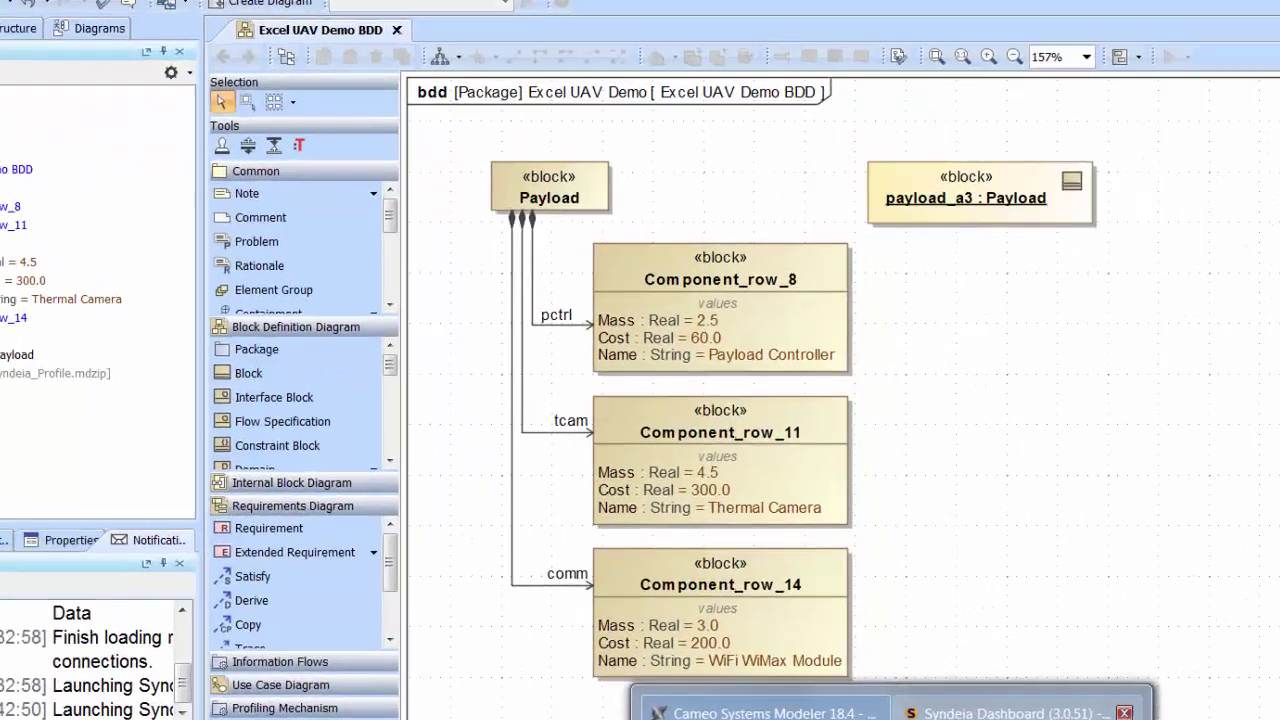
Switch to the Syndeia Dashboard and examine the Component table rows of Syndeia_Excel_Demo's Sheet1 in the local Excel repository, widening the repository view.
click(1003, 645)
click(641, 193)
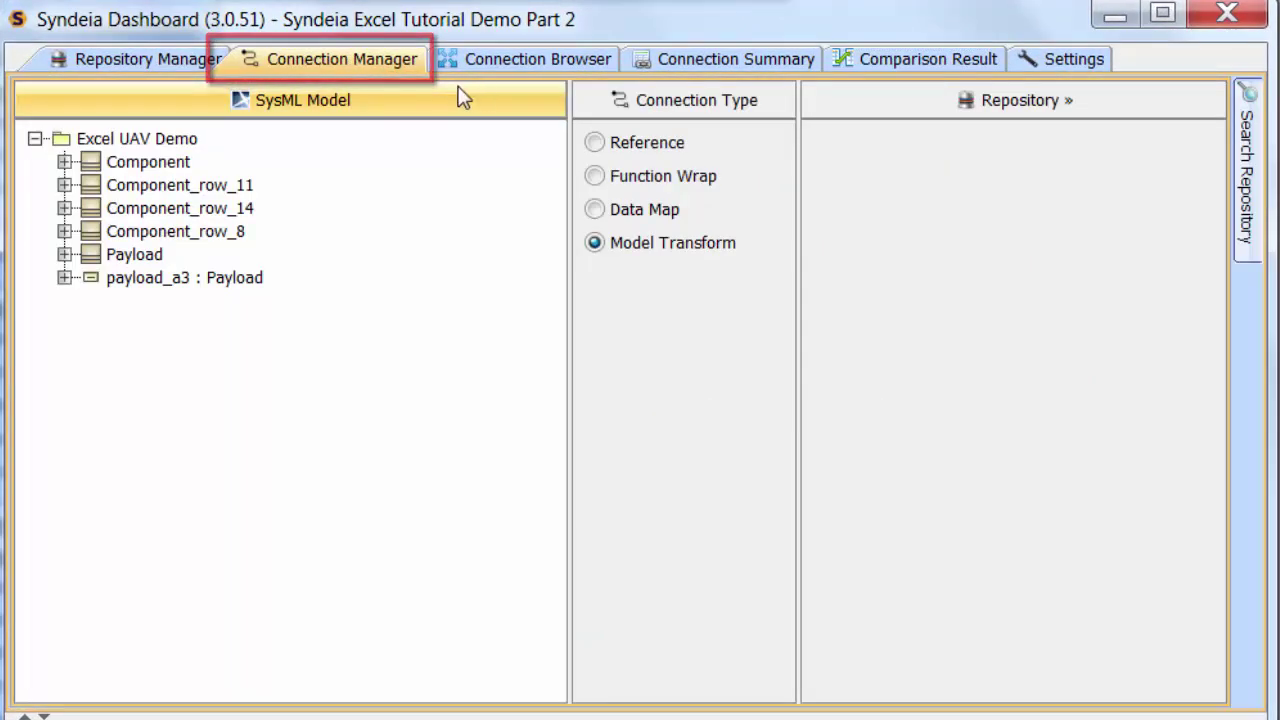
click(860, 122)
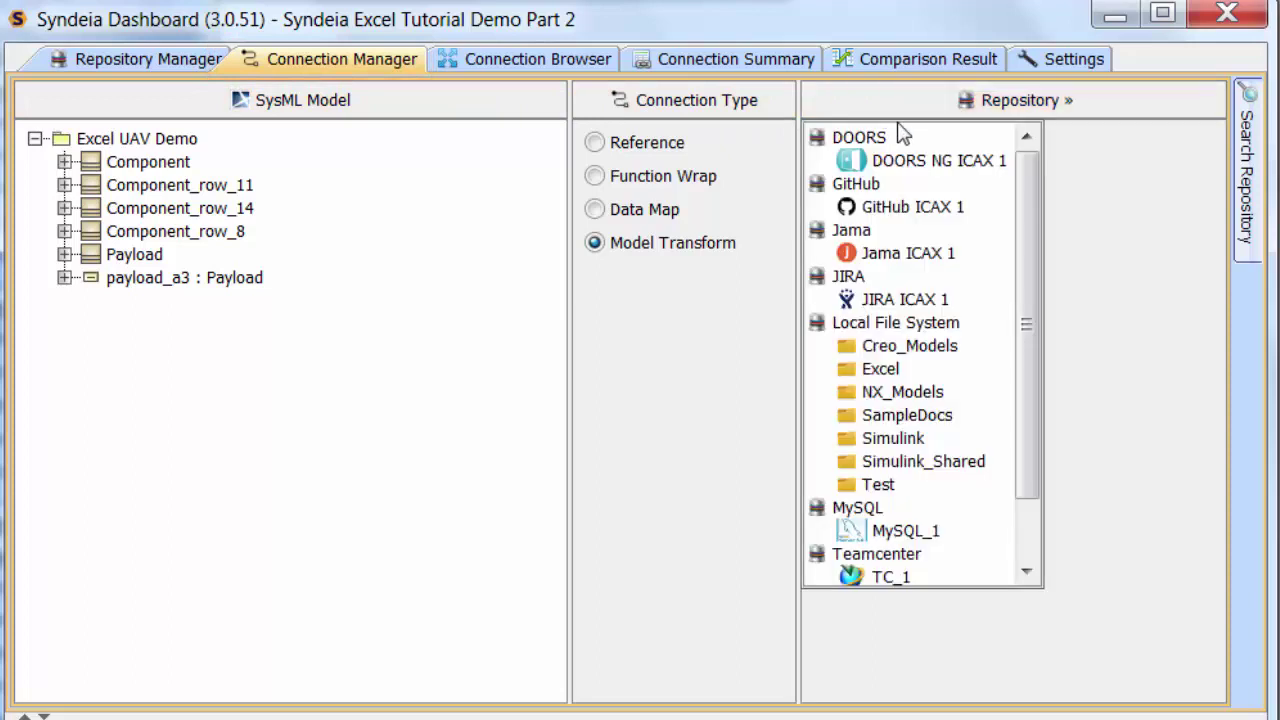
click(887, 372)
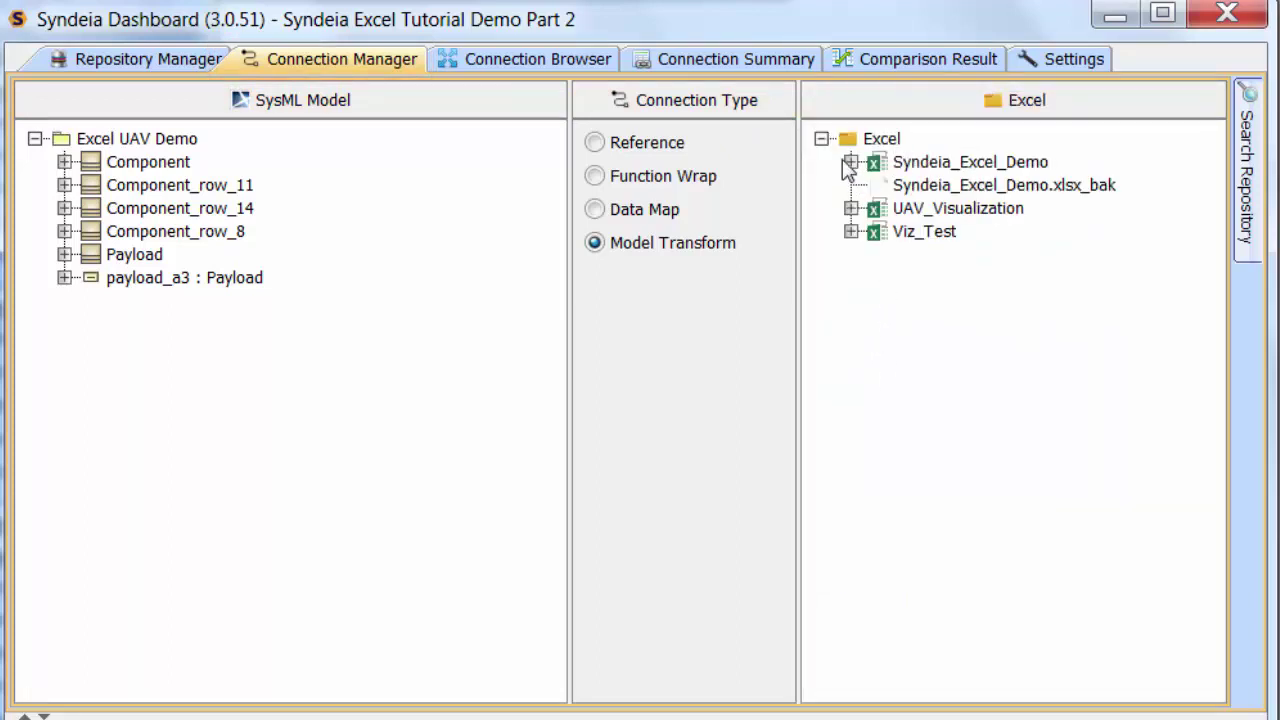
click(850, 162)
click(880, 185)
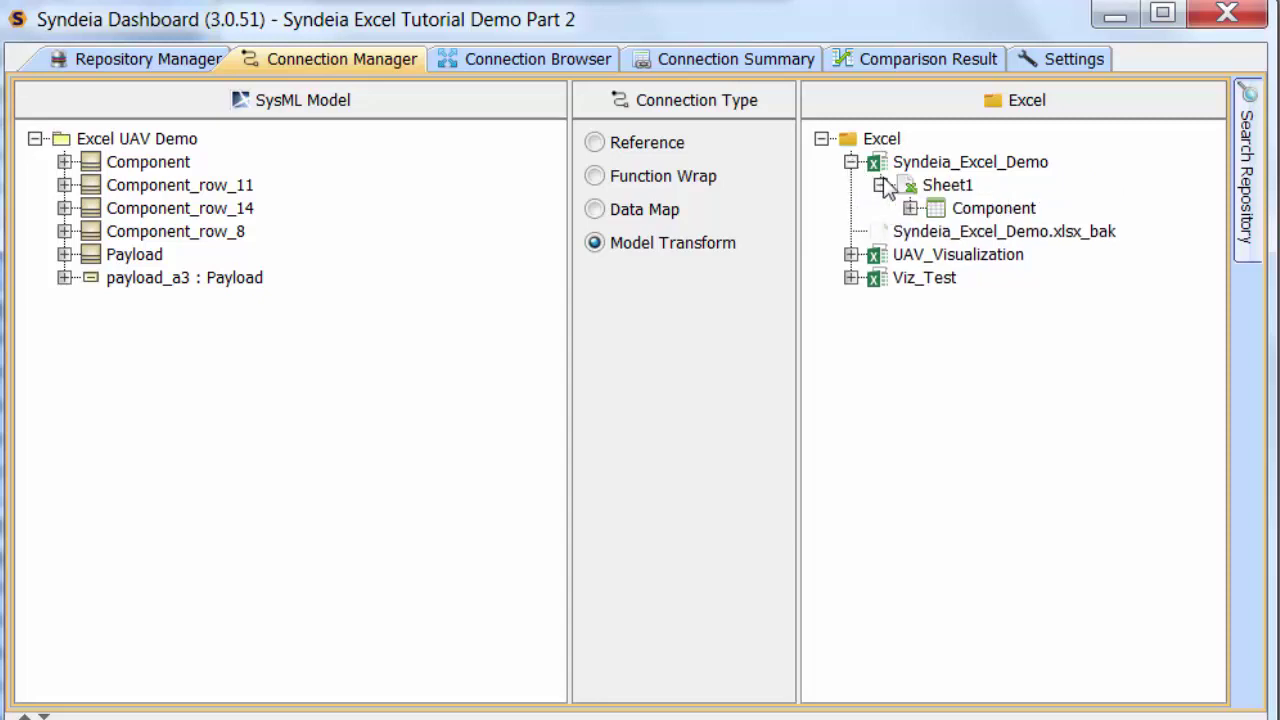
click(910, 208)
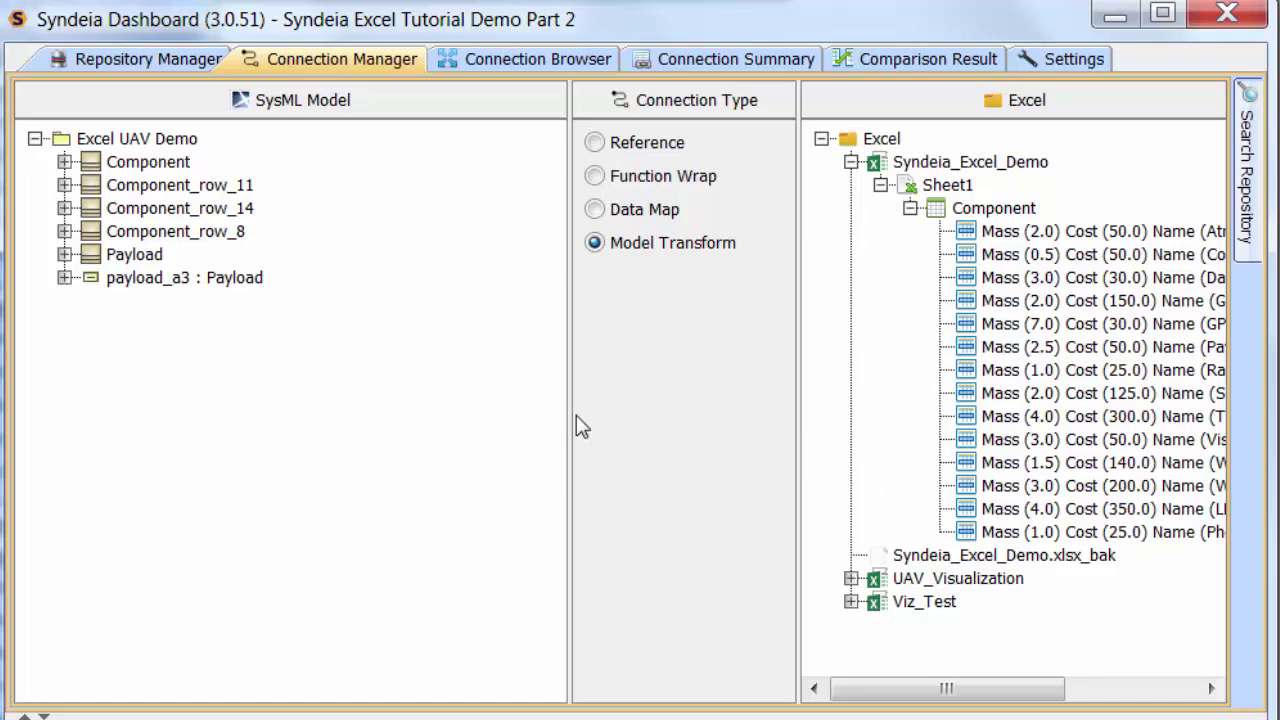
drag(570, 415, 421, 410)
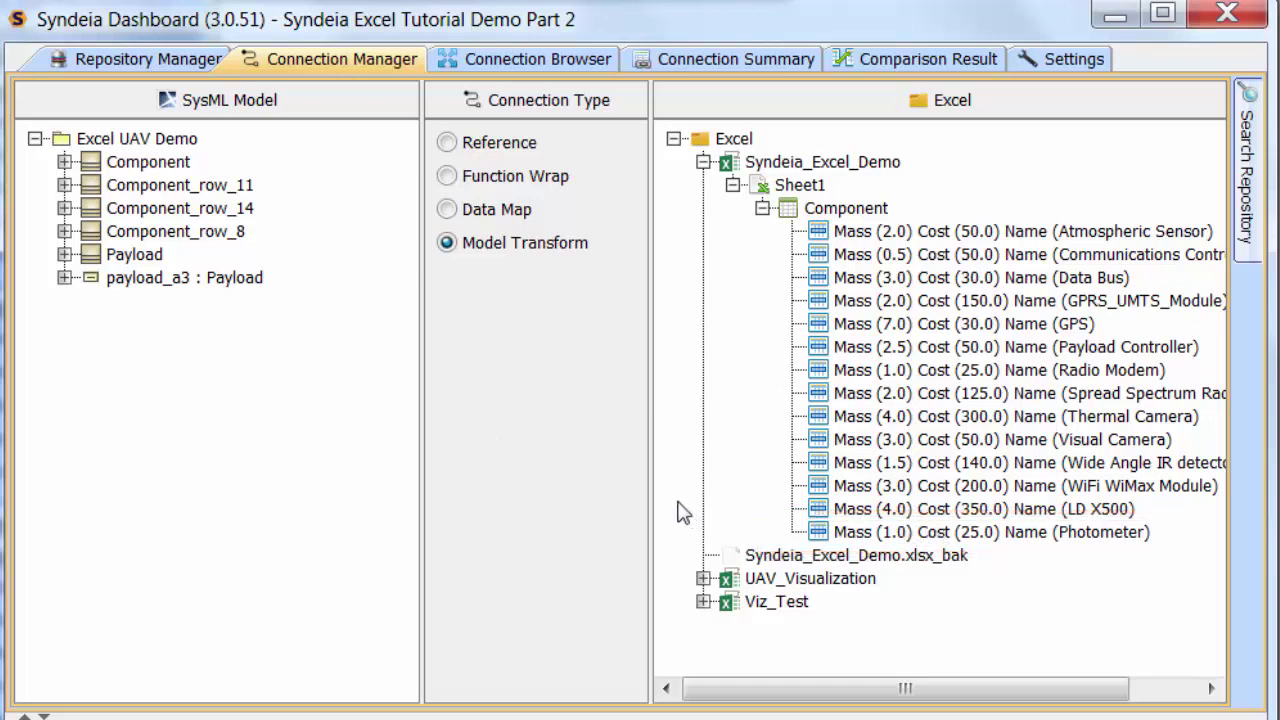
Browse the existing connections of the Excel UAV Demo package and expand Component_row_8 to inspect its connection and default values.
click(510, 59)
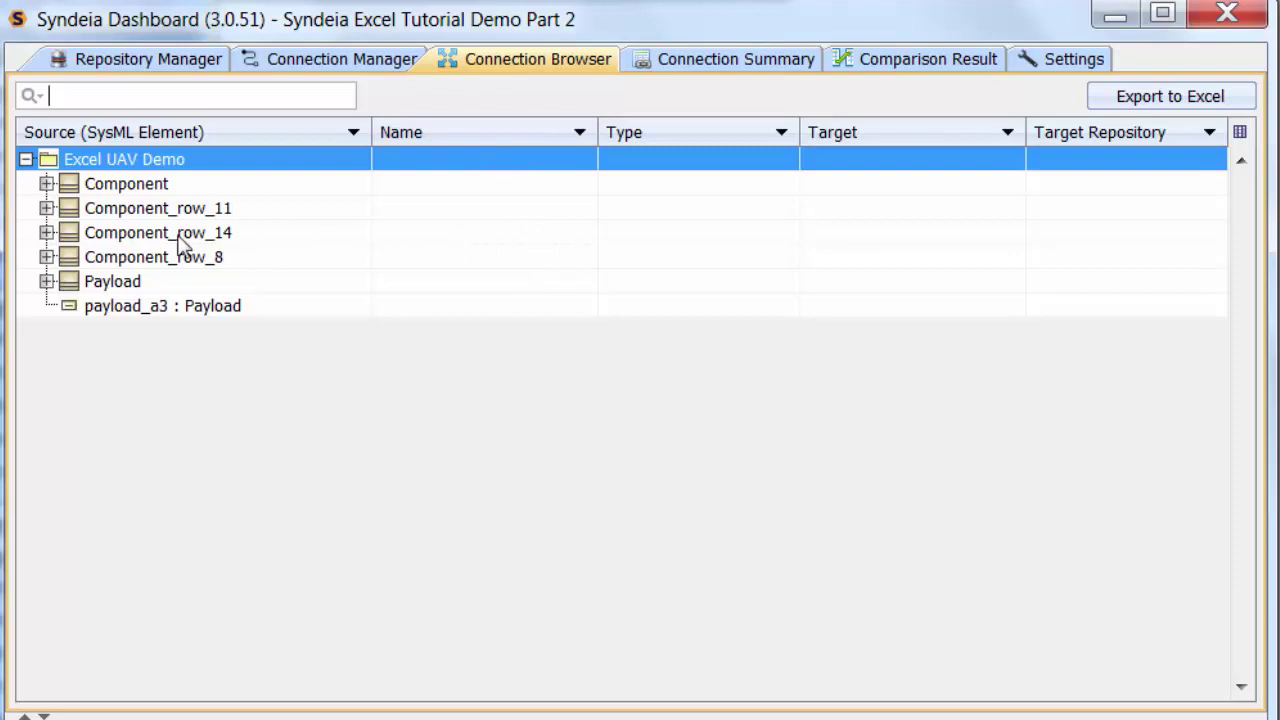
click(90, 208)
click(47, 257)
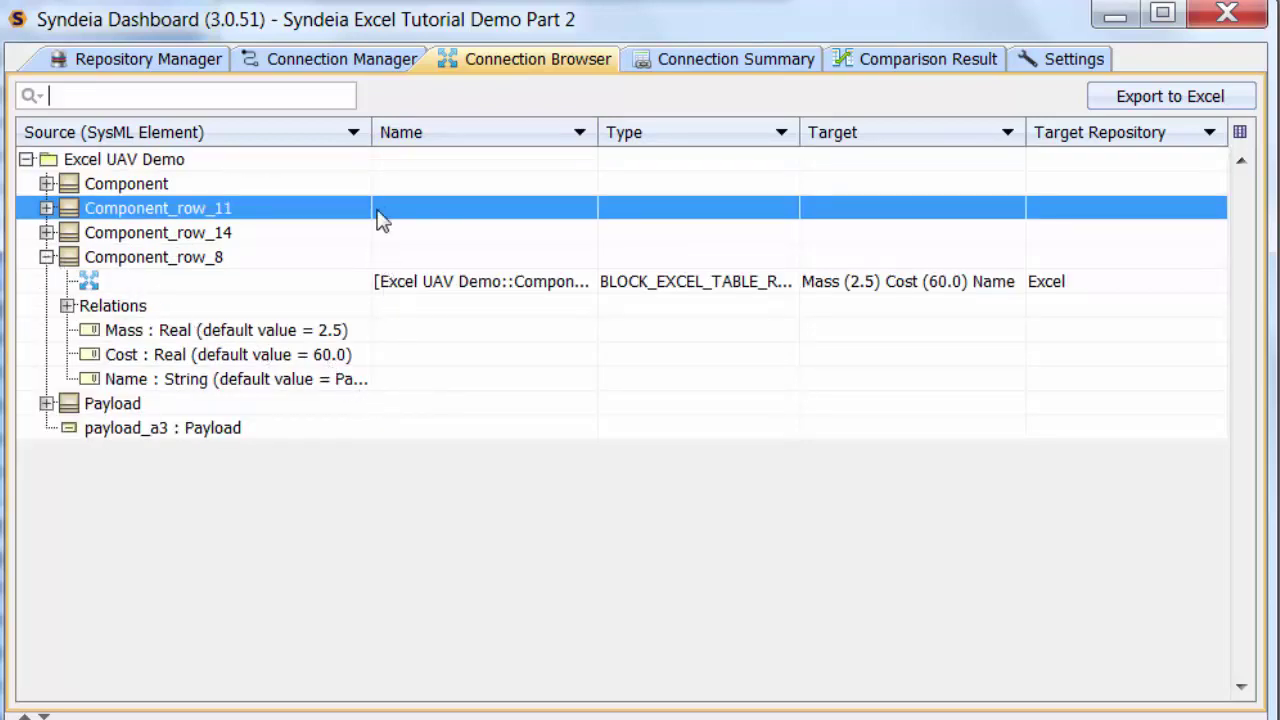
Widen the source column and compare SysML with its Excel target for the Component_row_8 connection.
drag(370, 133, 442, 133)
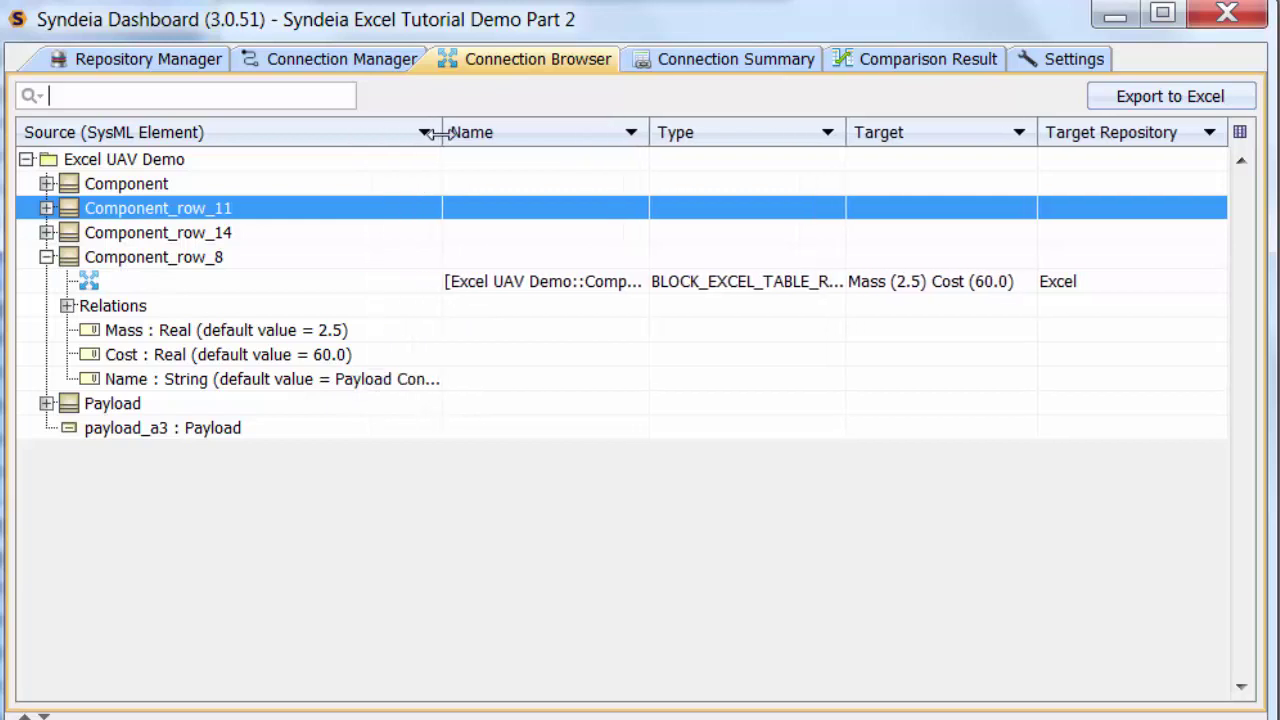
right_click(110, 276)
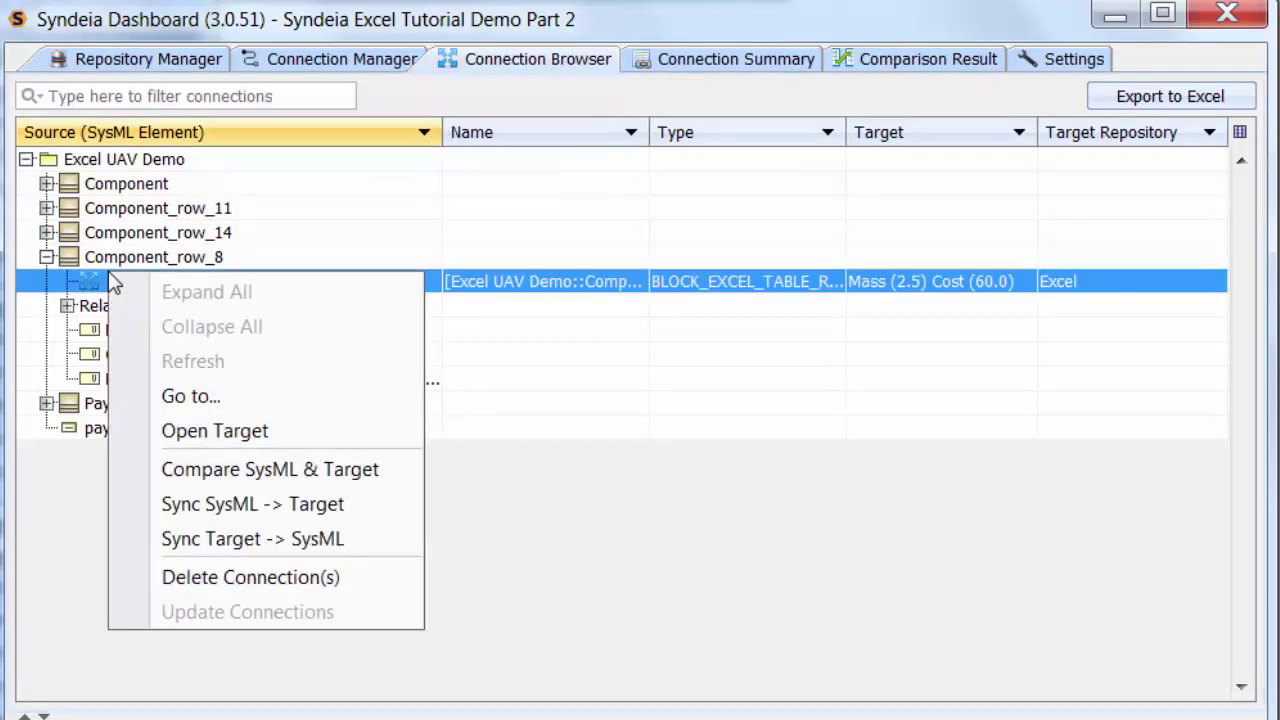
click(196, 470)
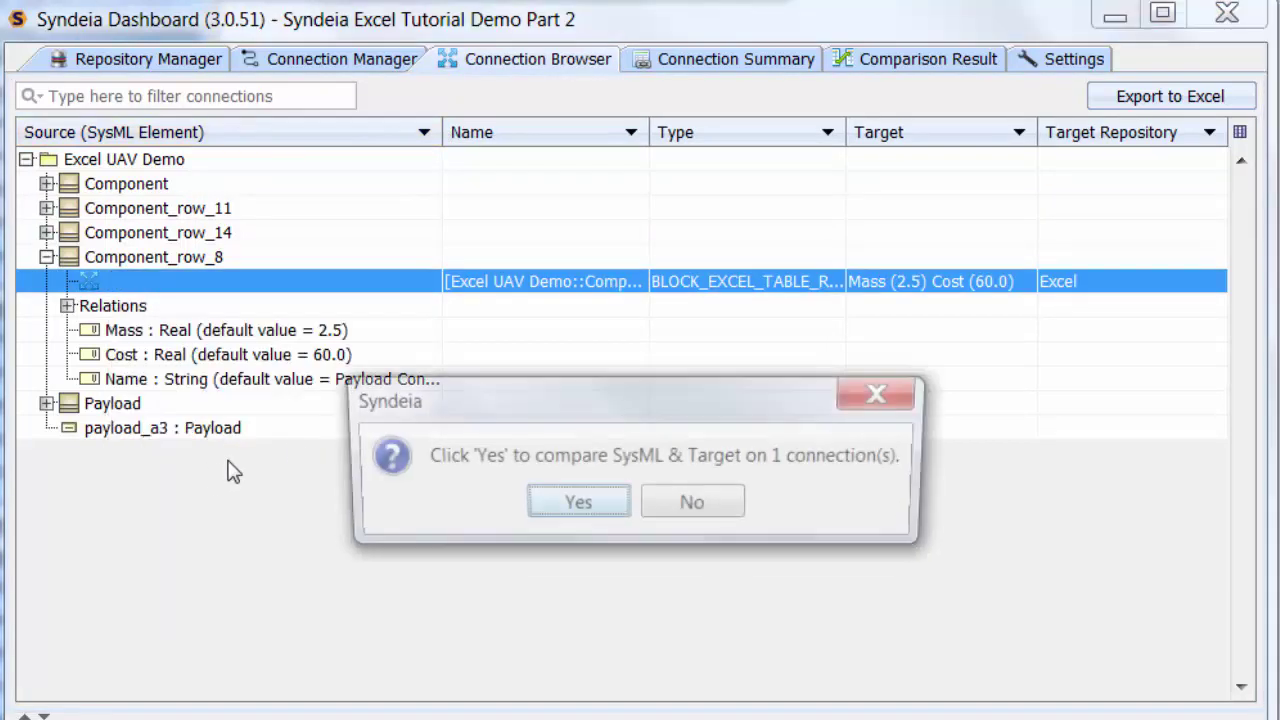
click(578, 505)
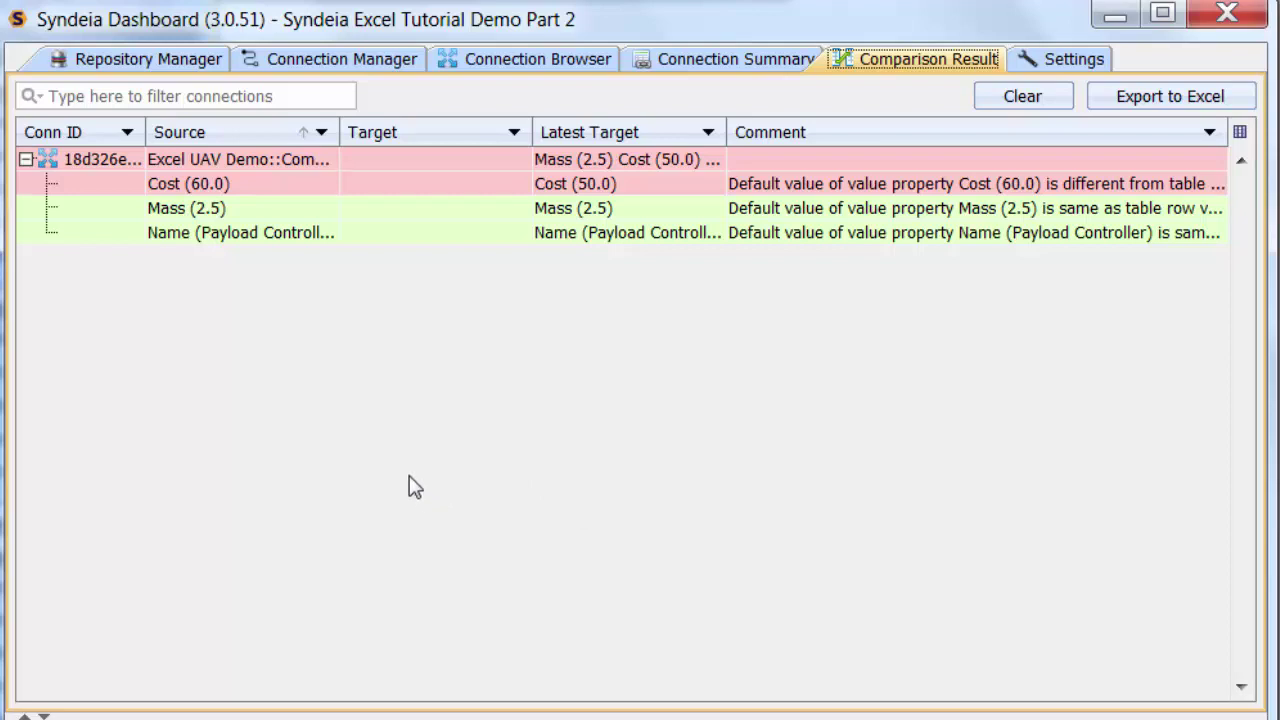
Return to the connection list and compare SysML with the Excel targets for all connections in the Excel UAV Demo package.
click(510, 62)
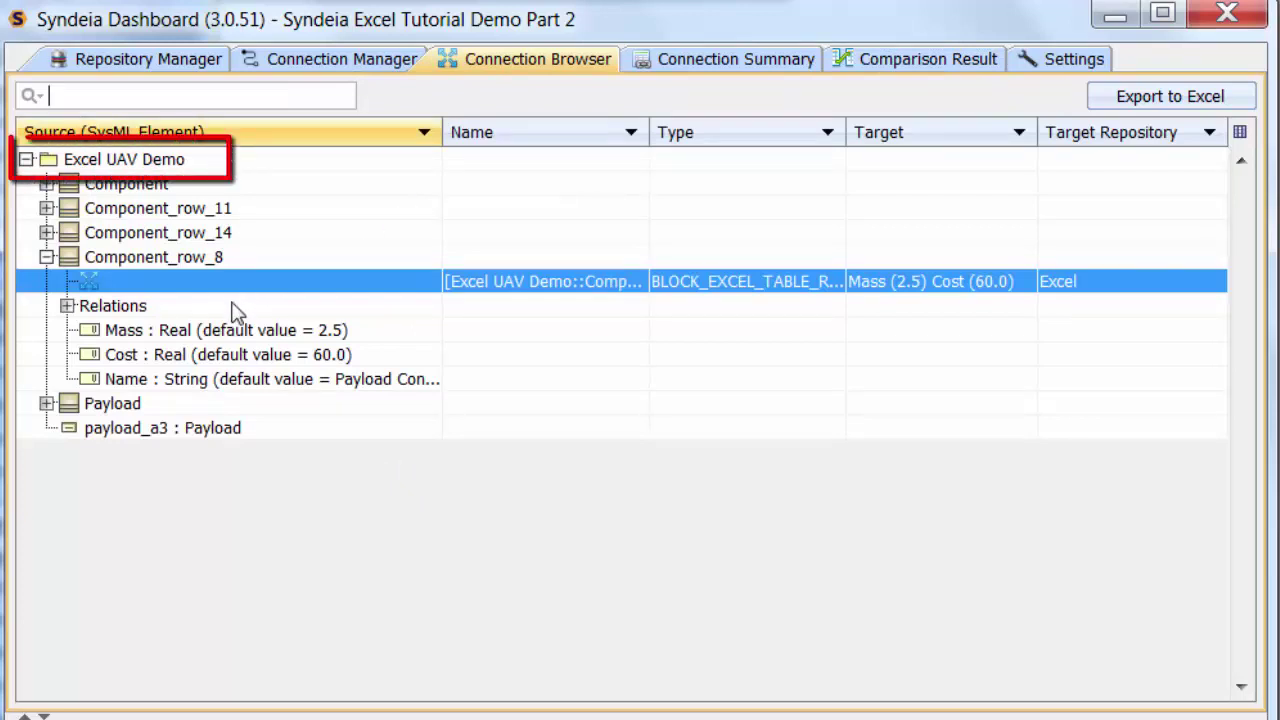
right_click(140, 168)
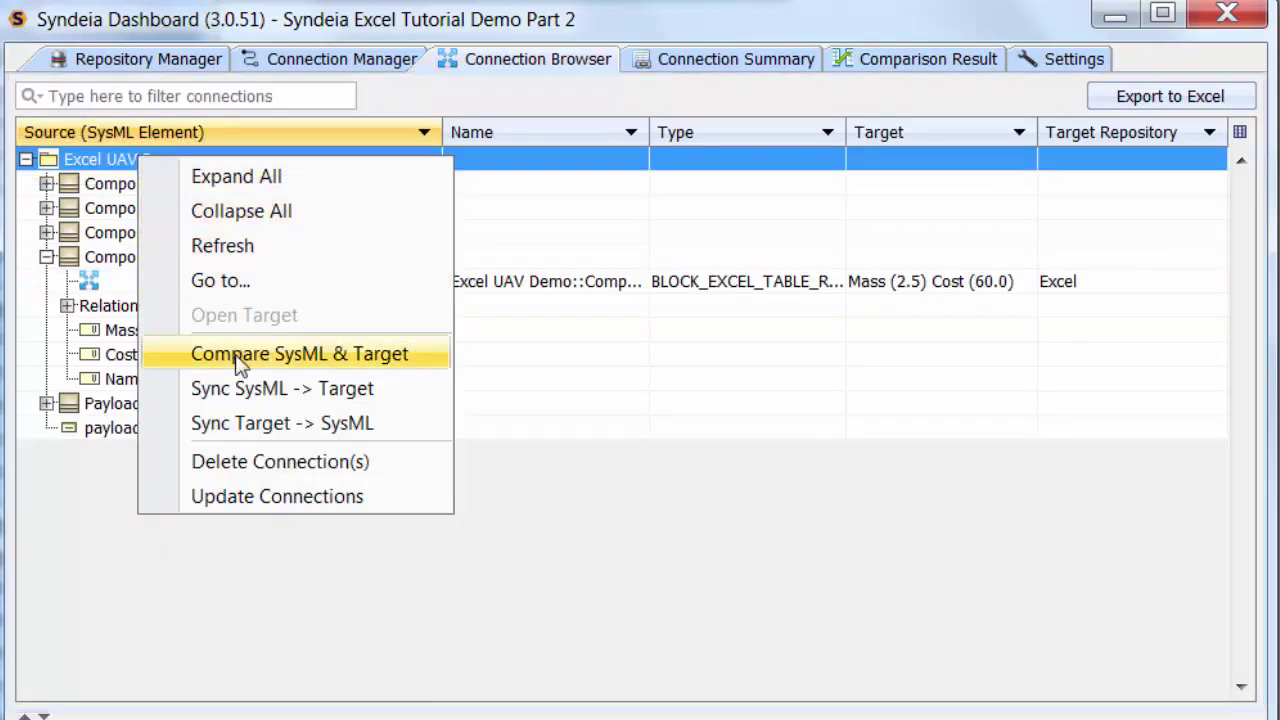
click(283, 358)
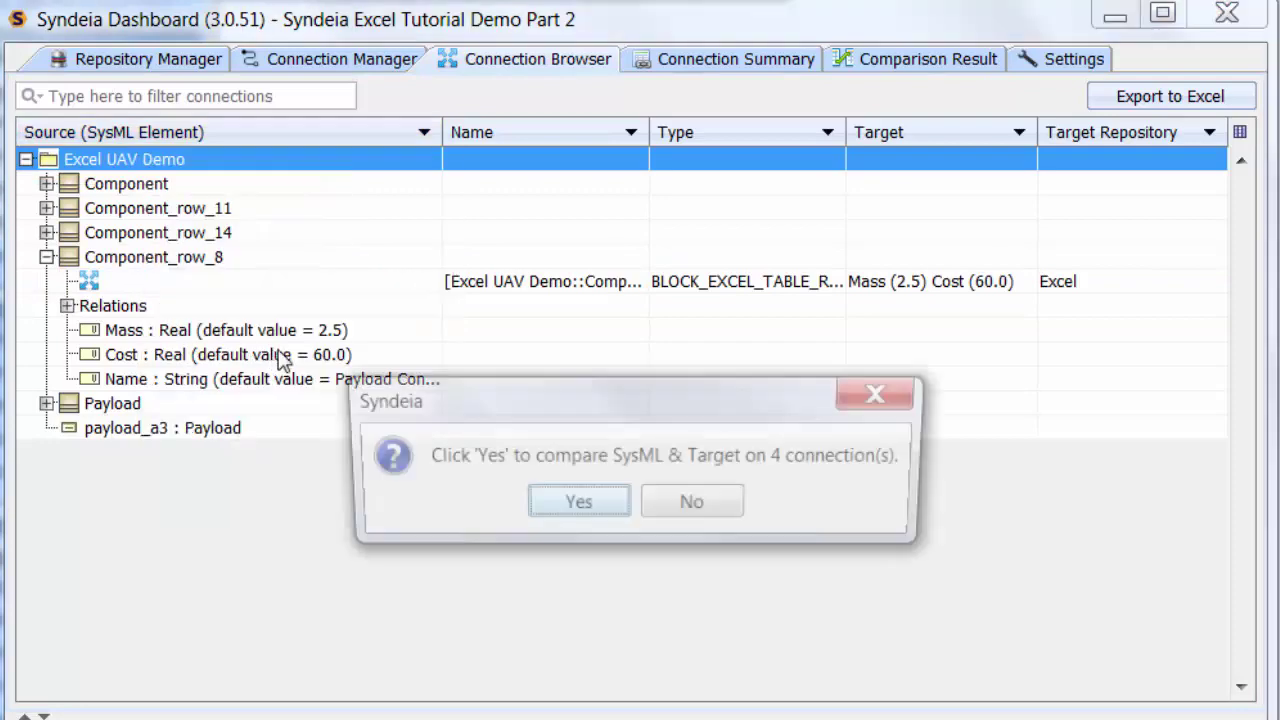
click(572, 505)
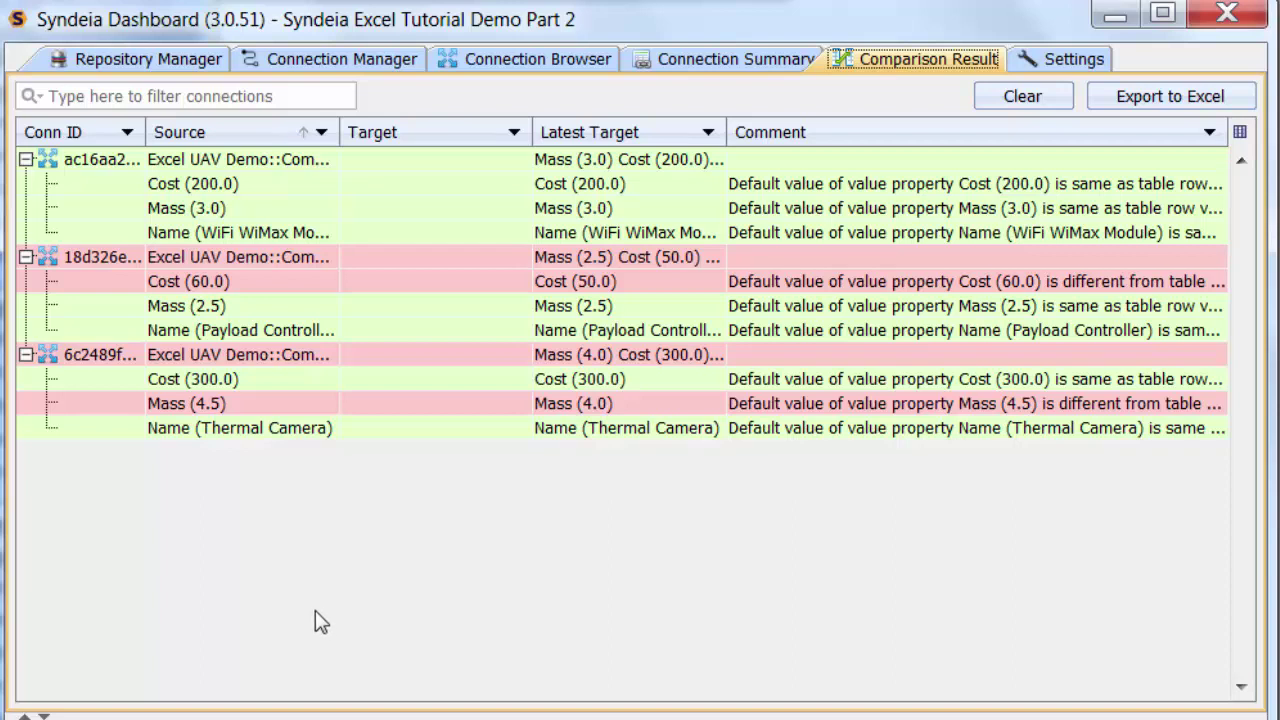
Sync the Component_row_8 connection from the Excel target to SysML, updating the block's default values from the table row.
click(492, 58)
click(125, 283)
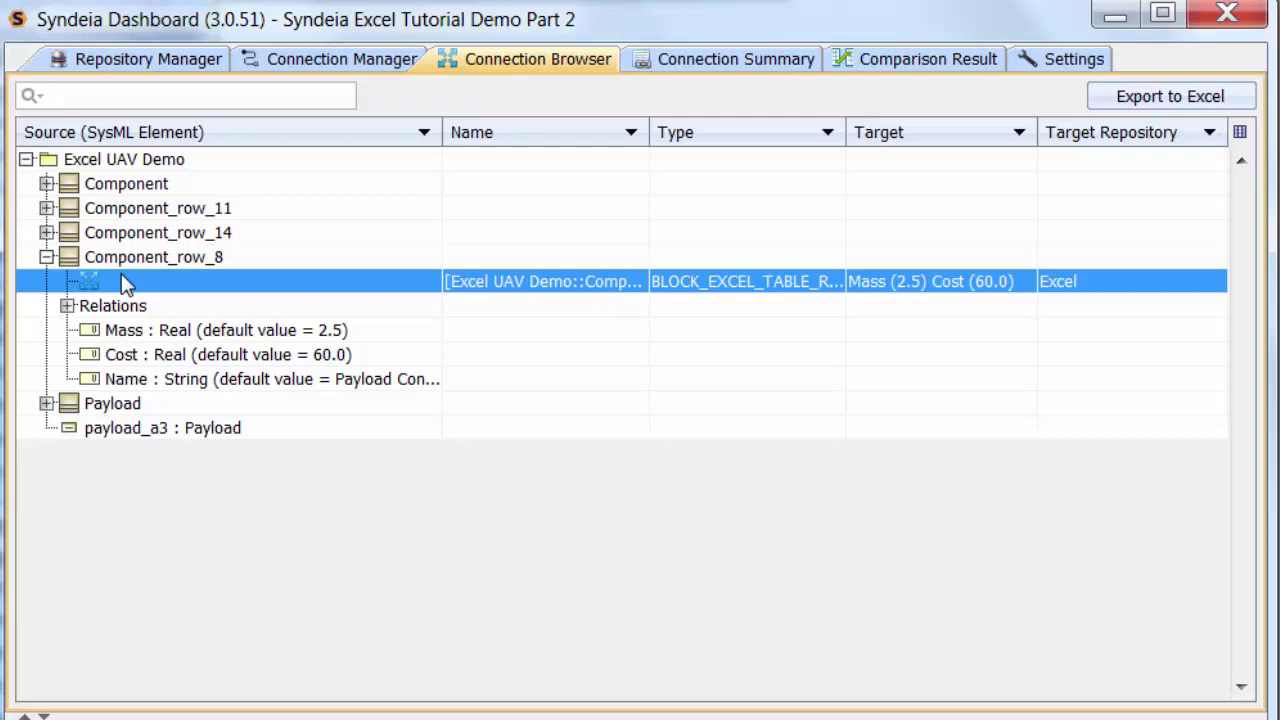
right_click(121, 274)
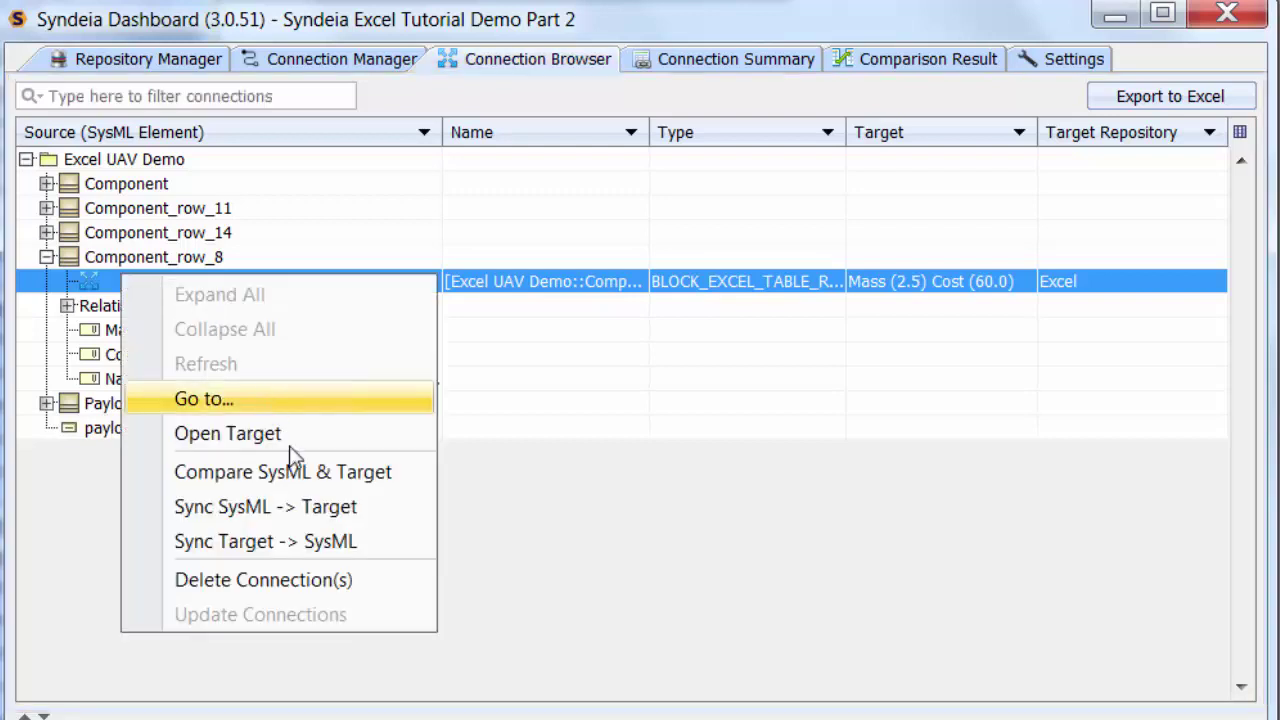
click(272, 541)
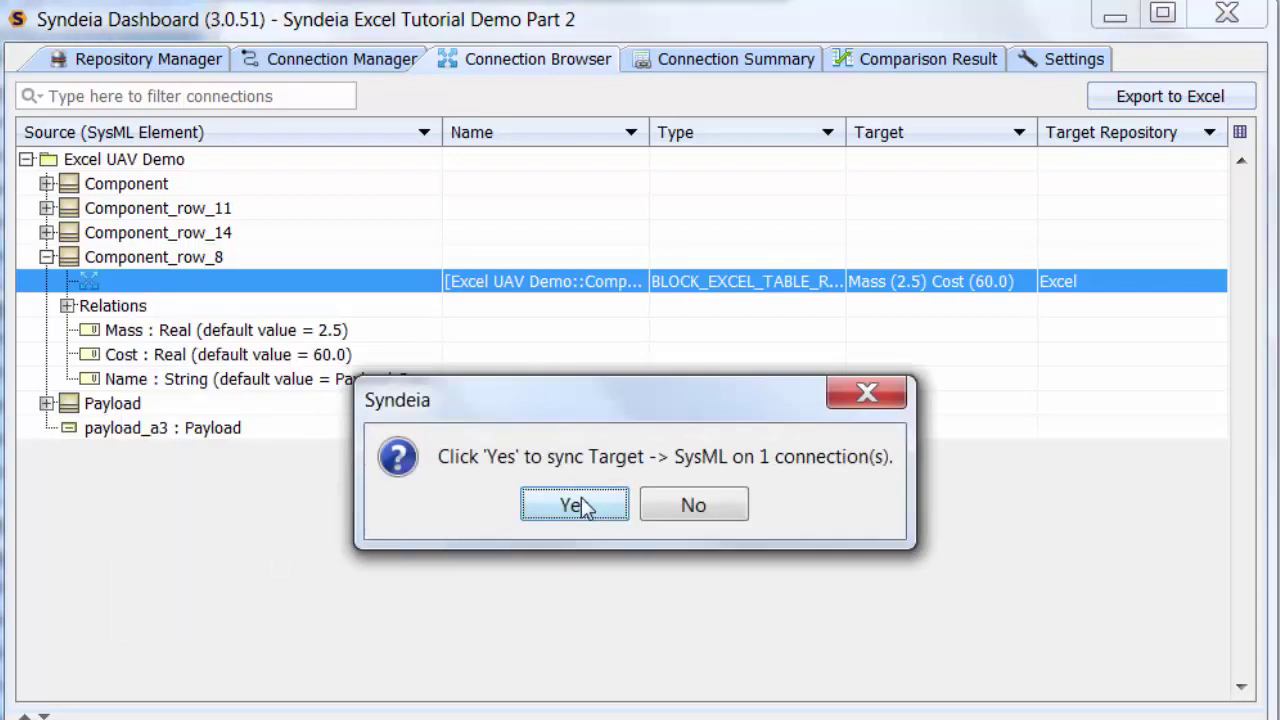
click(584, 506)
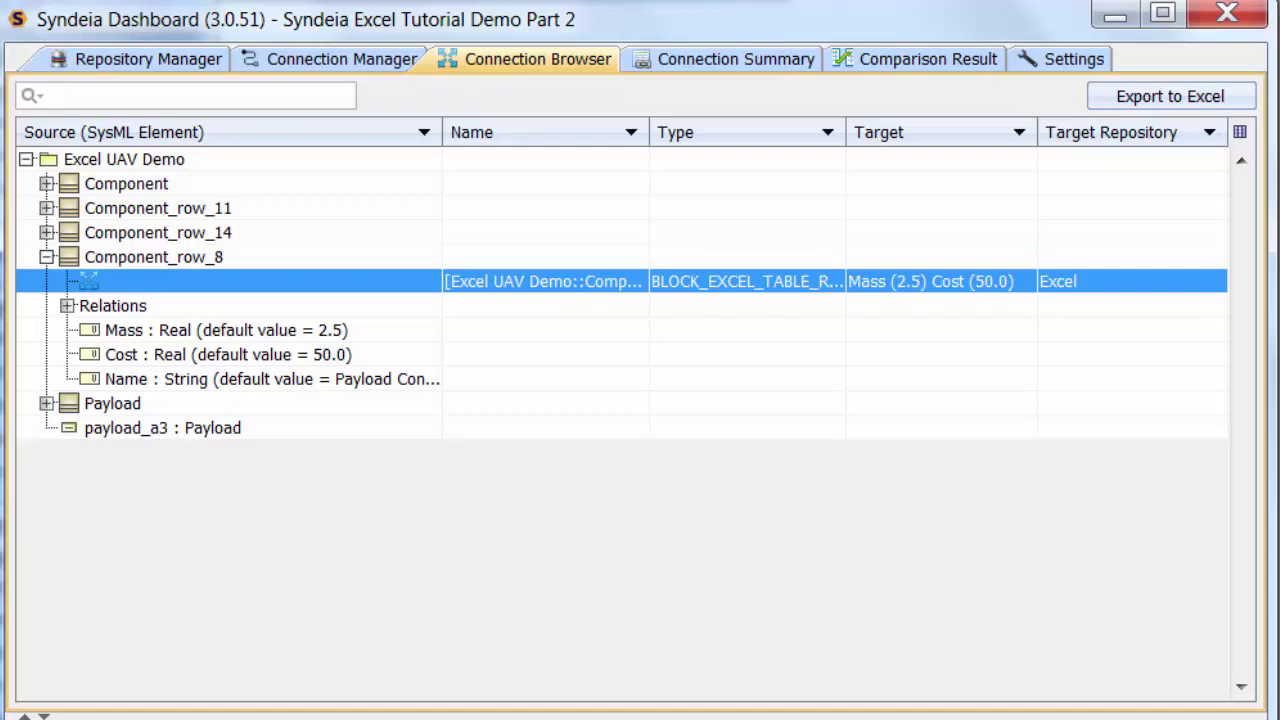
Expand Component_row_11 and sync its connection from SysML to the Excel target, writing the block's values to the table row.
click(46, 208)
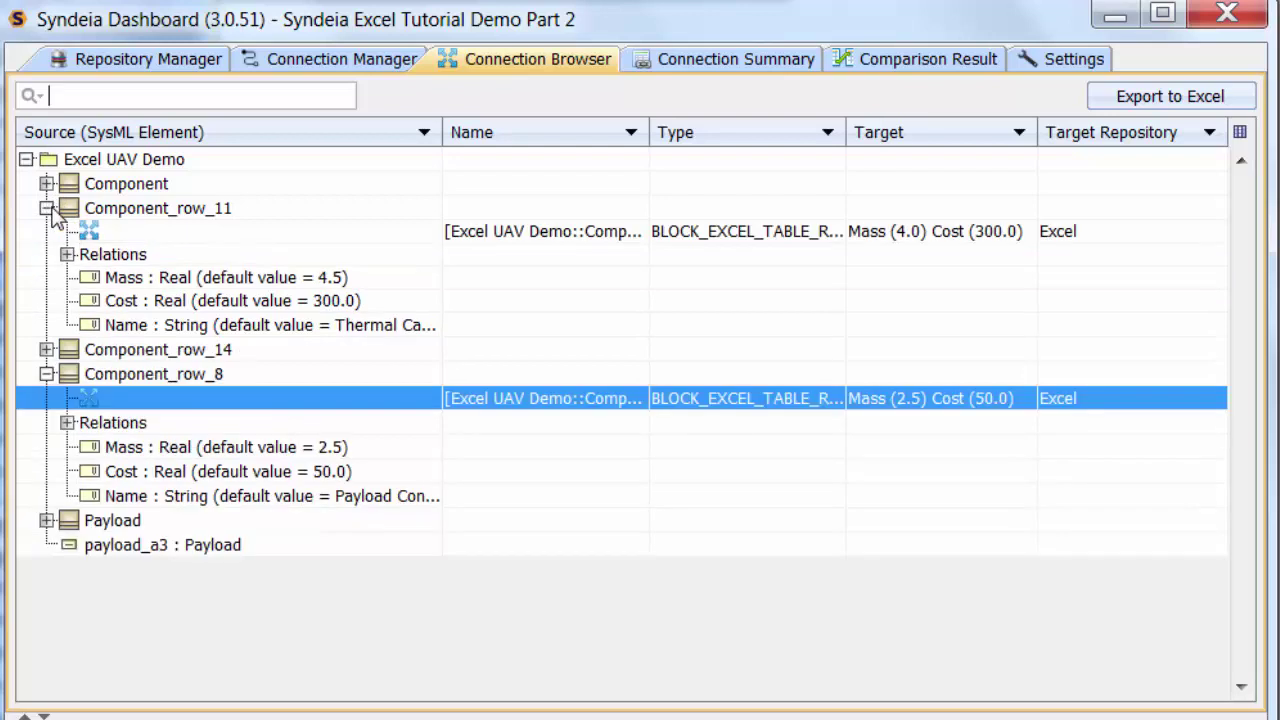
right_click(115, 232)
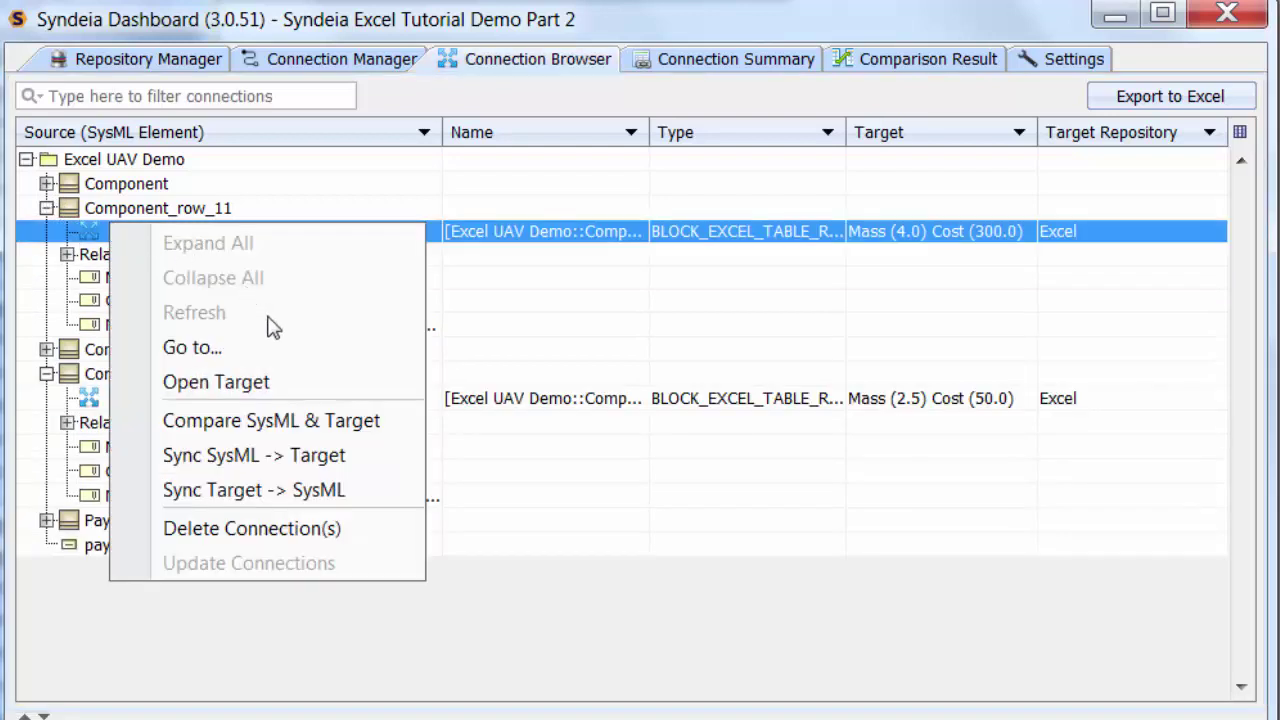
click(252, 455)
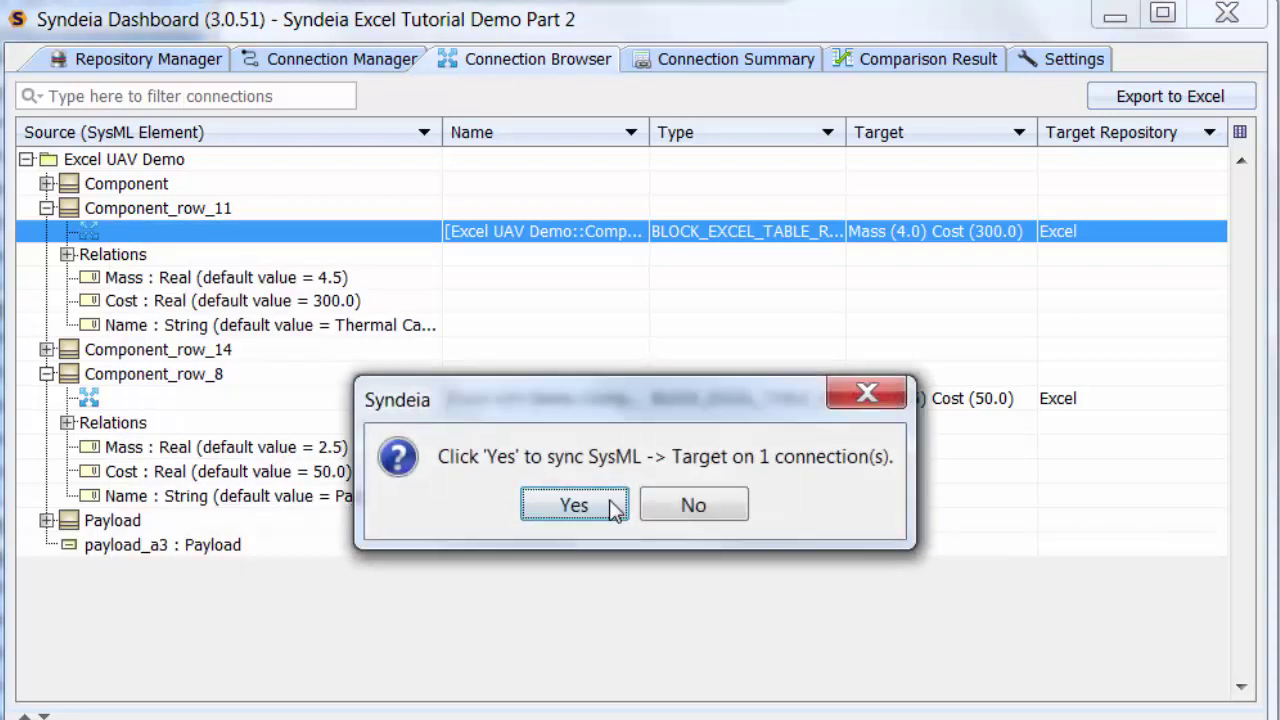
click(575, 505)
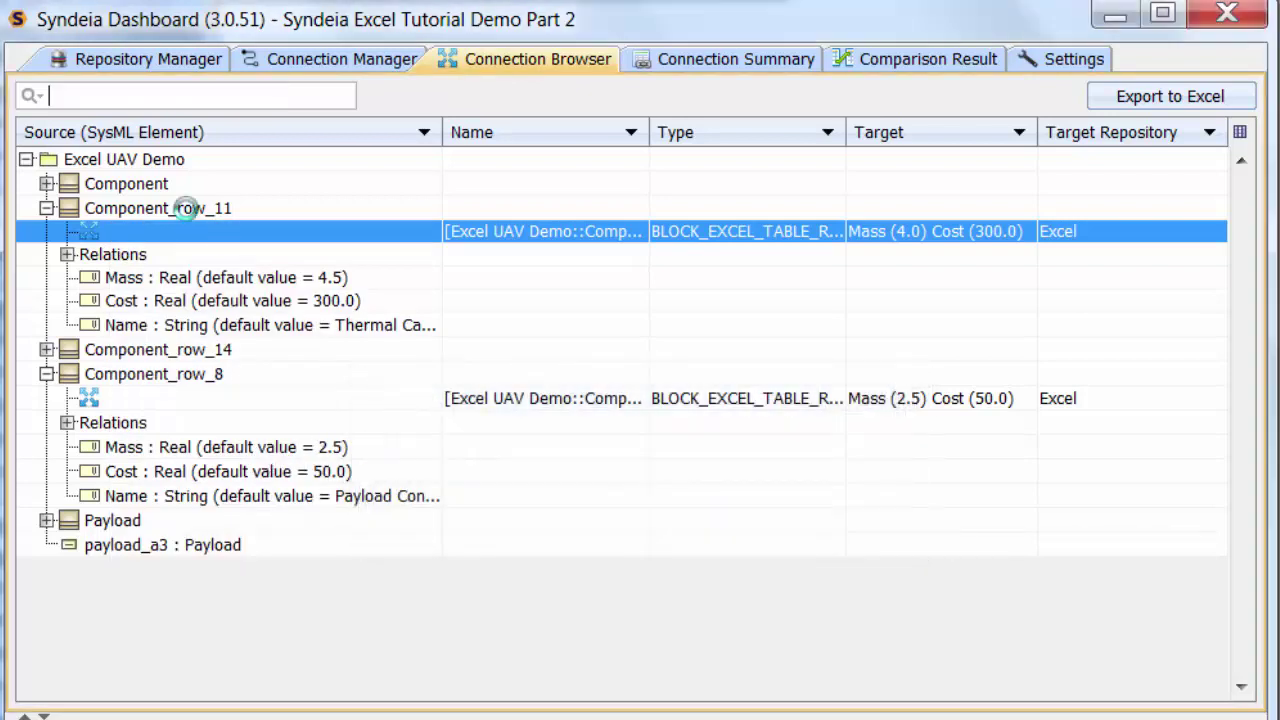
Compare SysML and target again across the whole Excel UAV Demo package to check the synced connections.
right_click(136, 166)
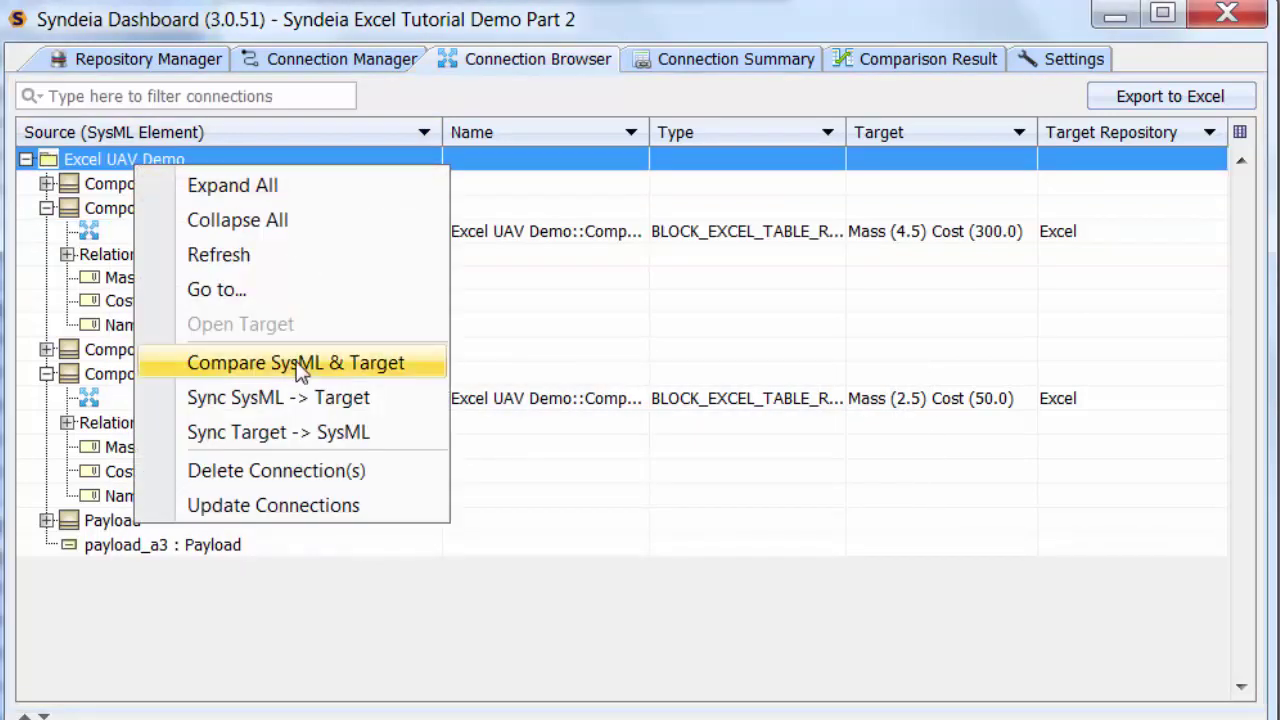
click(301, 366)
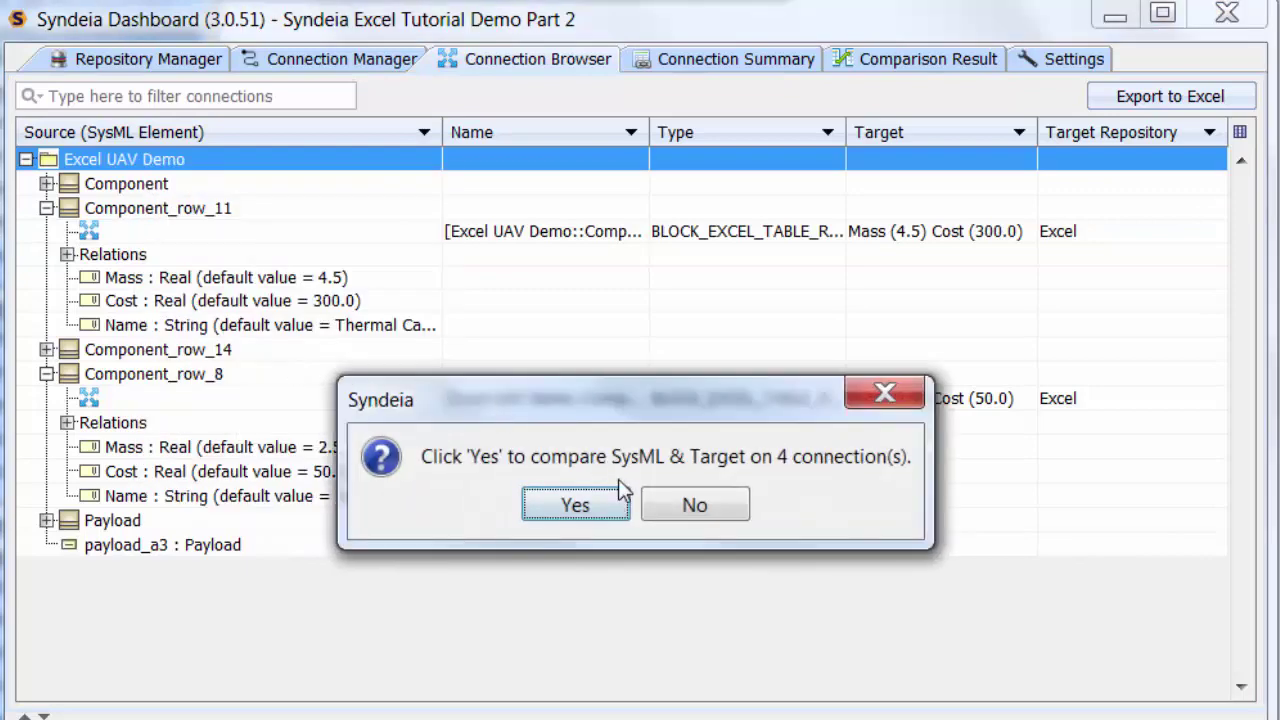
click(604, 498)
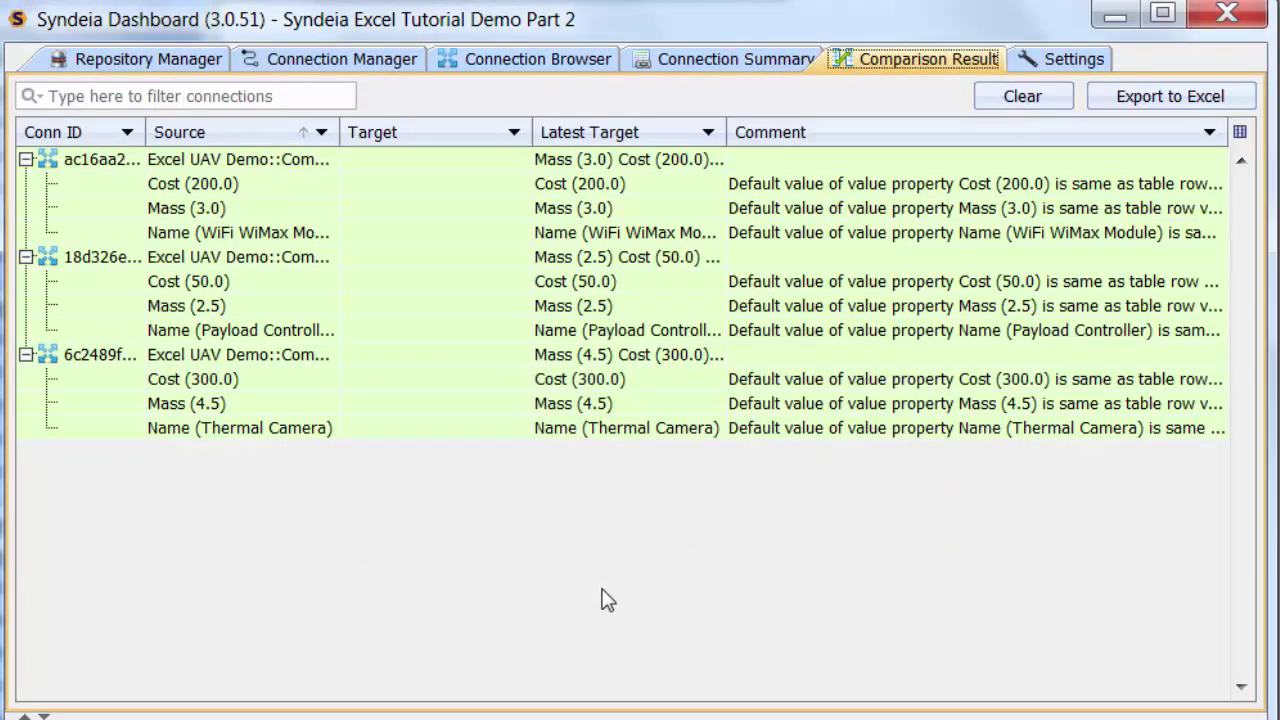